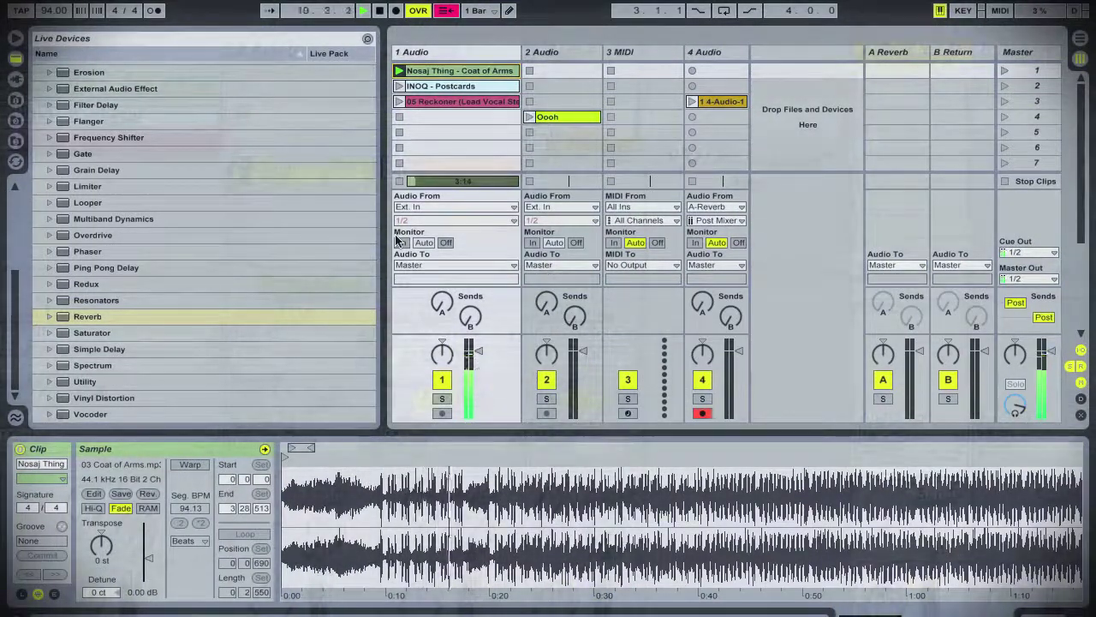
- Stop Coat of Arms and launch Oooh with its Send A raised to the reverb return, then re-enable track 3
left_click_drag(390, 489, 390, 471)
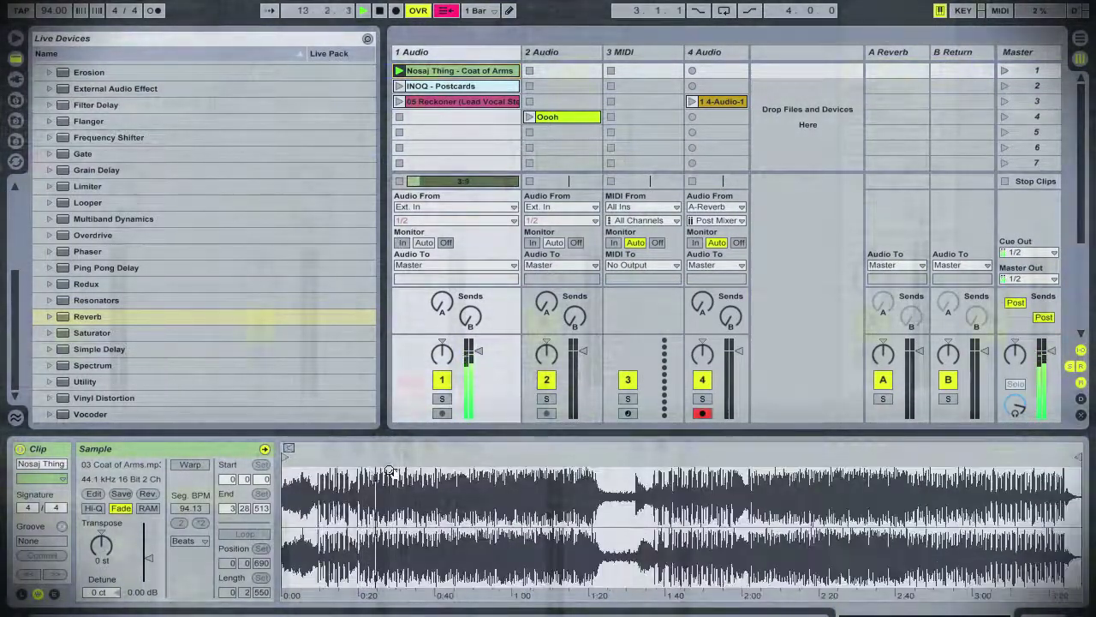
left_click(399, 116)
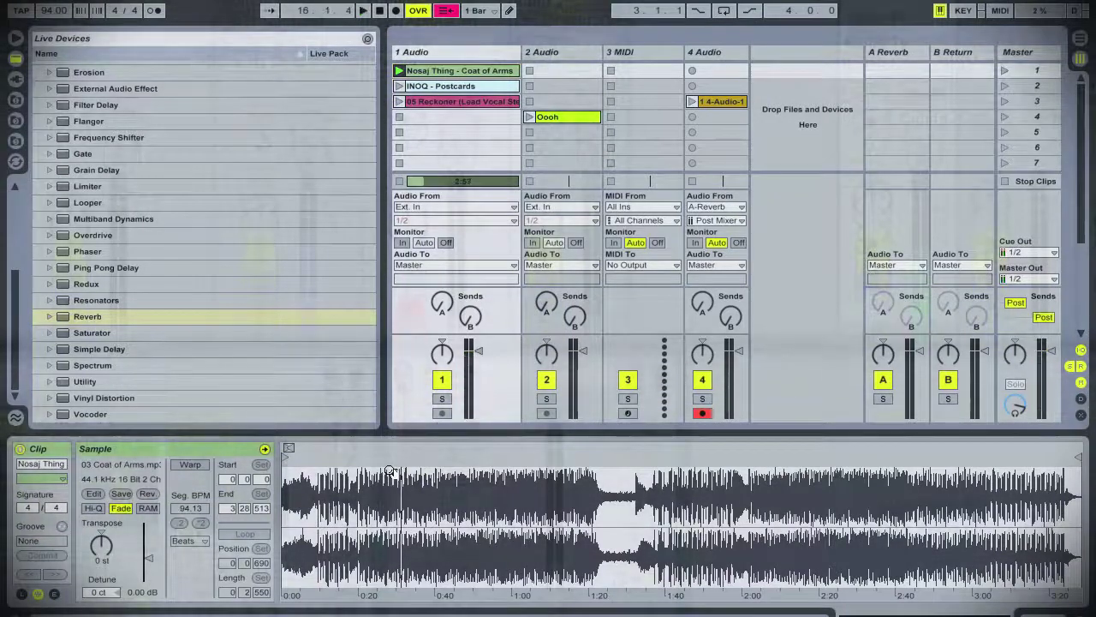
left_click(529, 117)
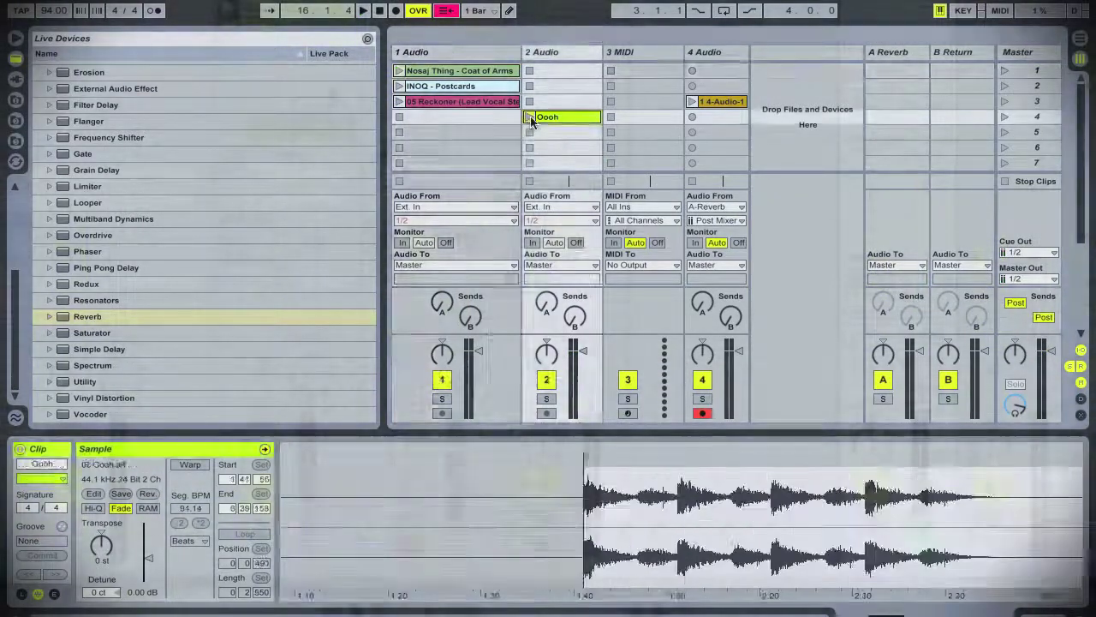
left_click_drag(546, 302, 546, 278)
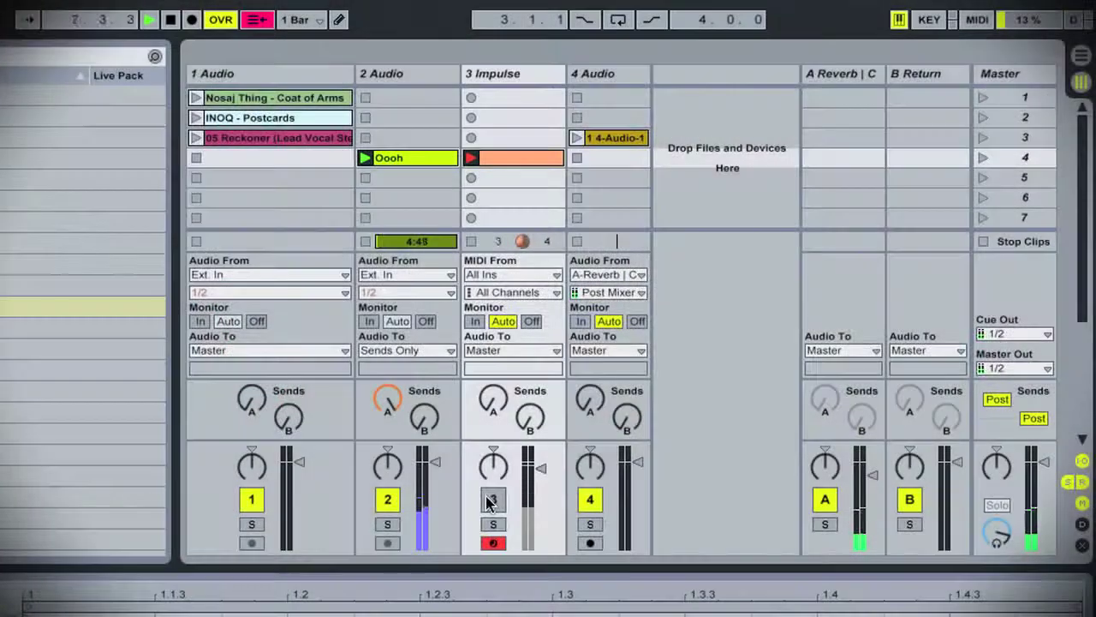
left_click(495, 499)
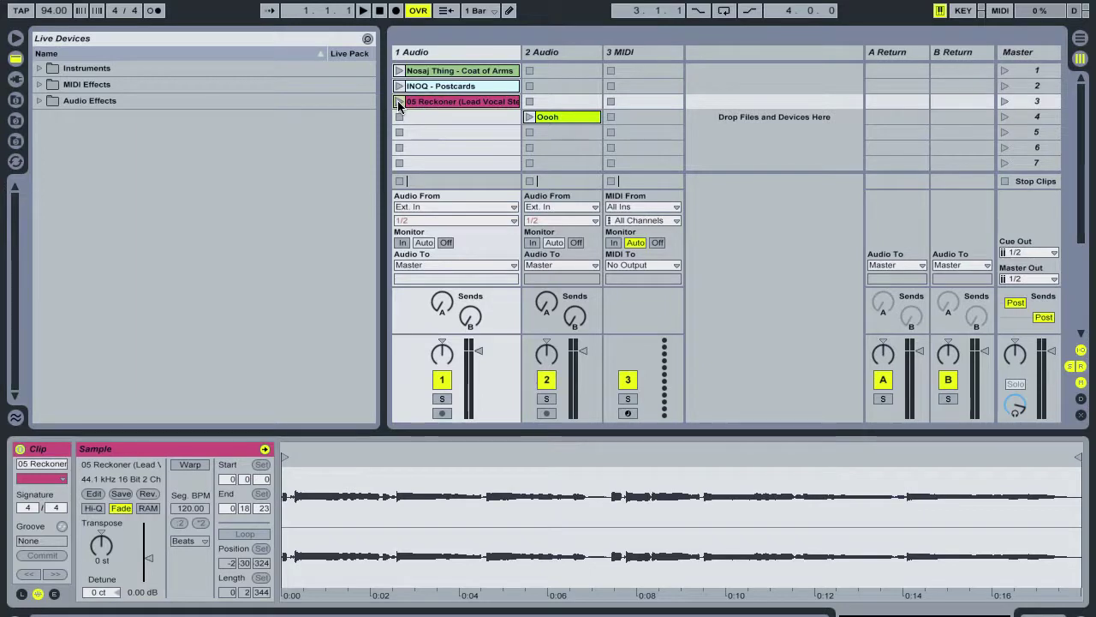
- Launch the 05 Reckoner clip and reverse its sample in Clip View
left_click(398, 102)
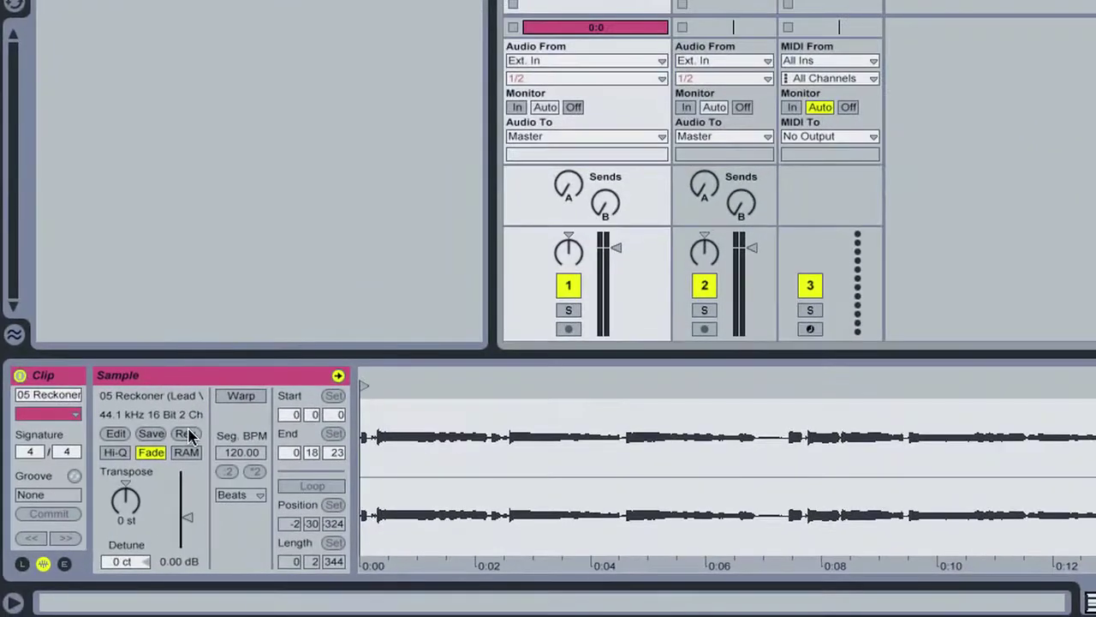
left_click(187, 434)
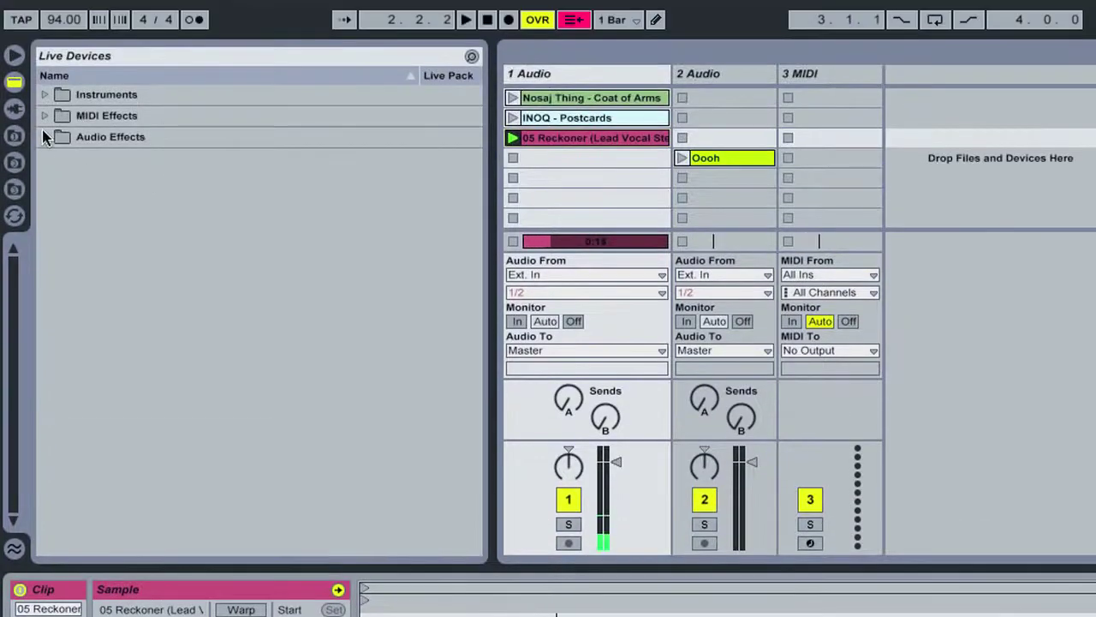
left_click(45, 137)
- Drop a Reverb onto return A, with High quality and a 1.28 s decay
scroll(120, 325, "down", 5)
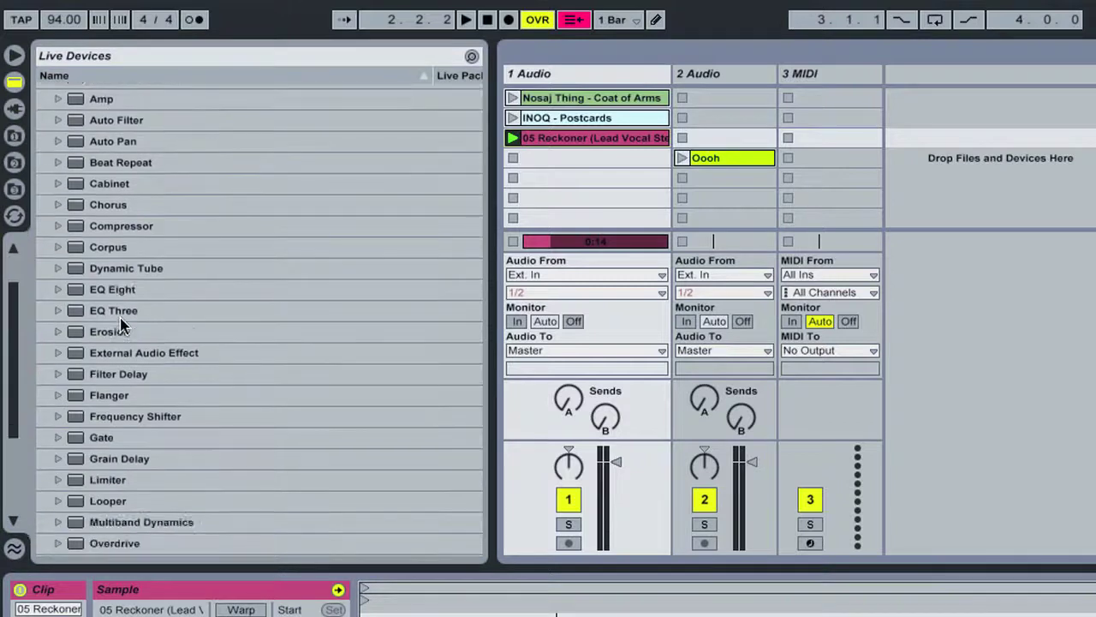
left_click_drag(101, 420, 1095, 77)
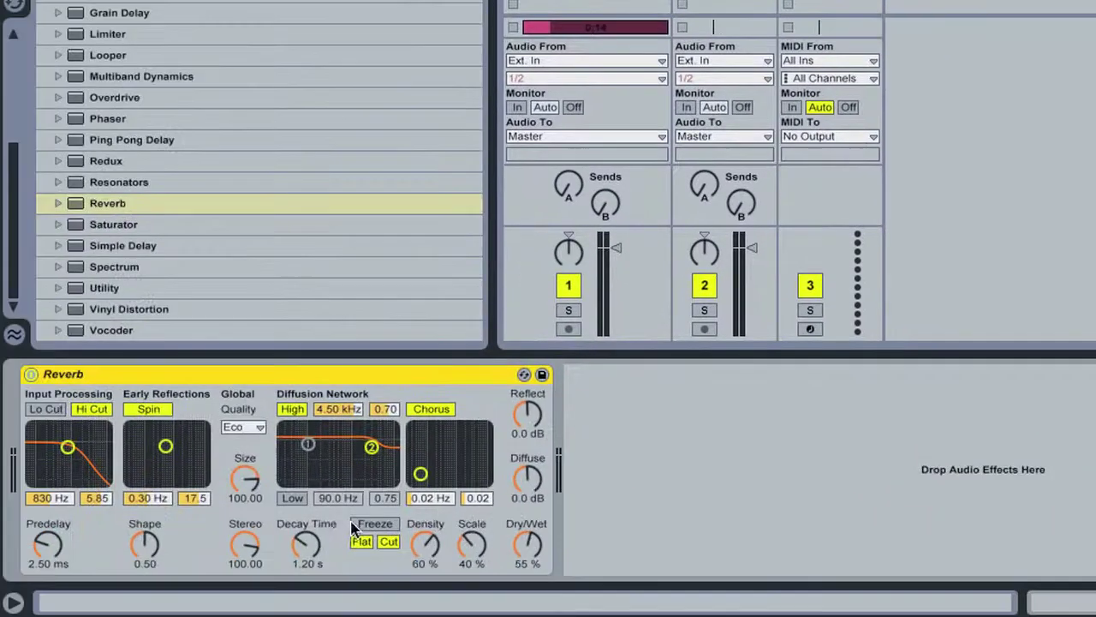
left_click(248, 428)
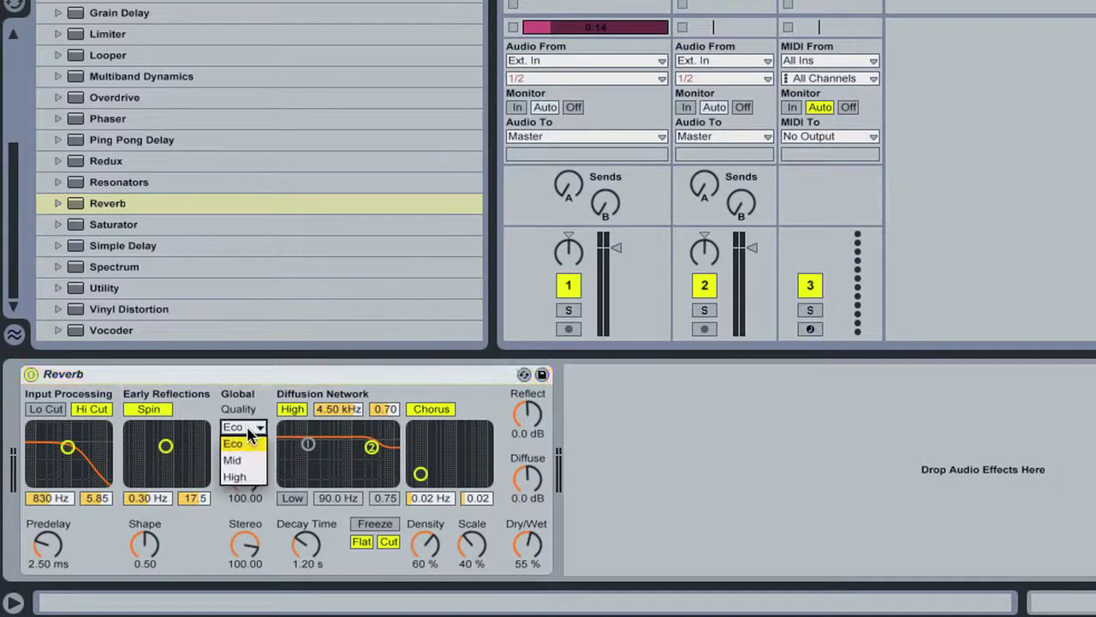
left_click(247, 472)
left_click_drag(292, 536, 304, 541)
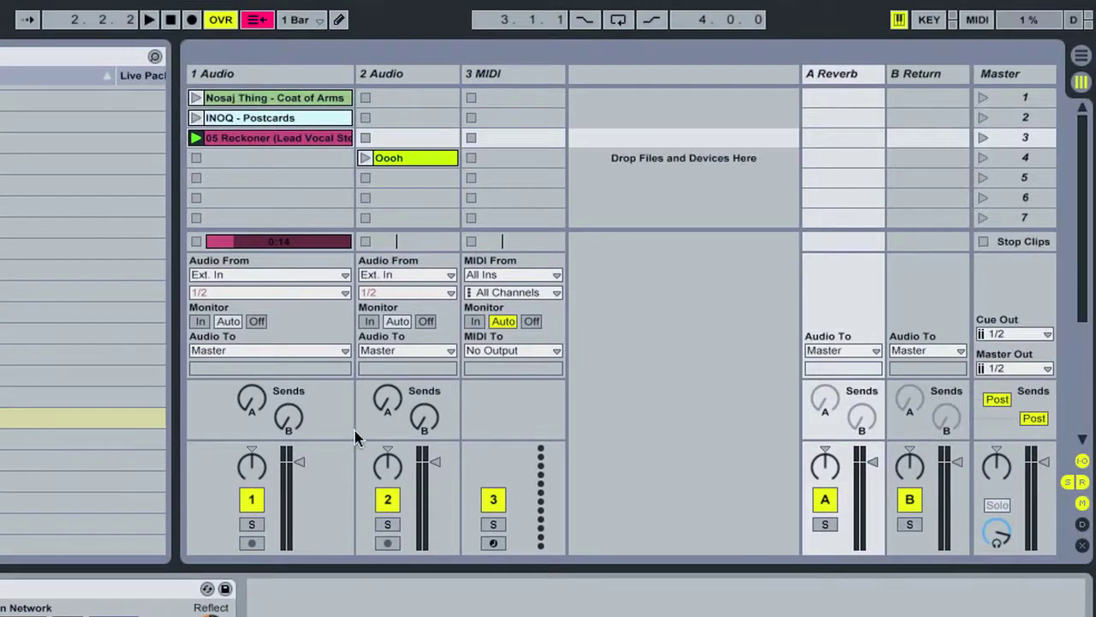
- Adjust track 1's reverb send, then add audio track 4 fed from the A-Reverb return
left_click(251, 405)
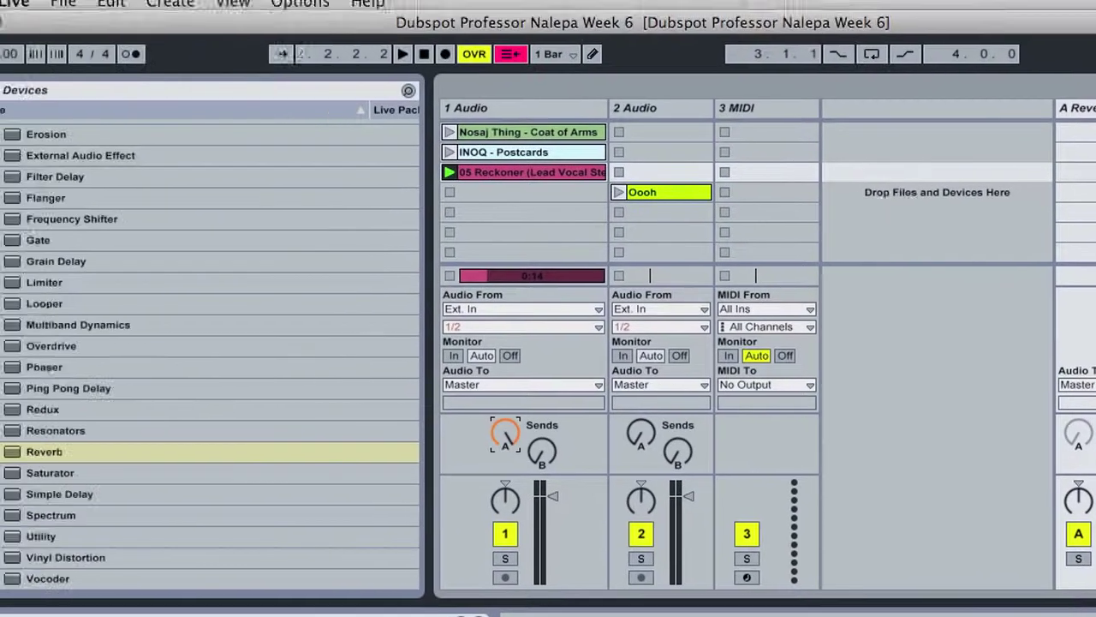
left_click(216, 8)
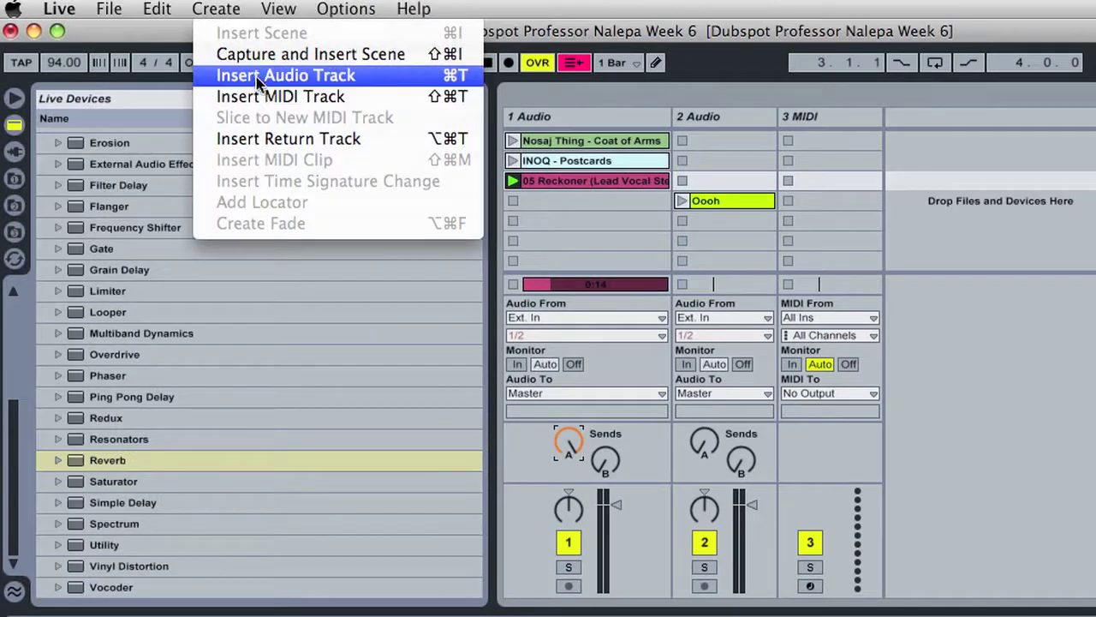
left_click(257, 77)
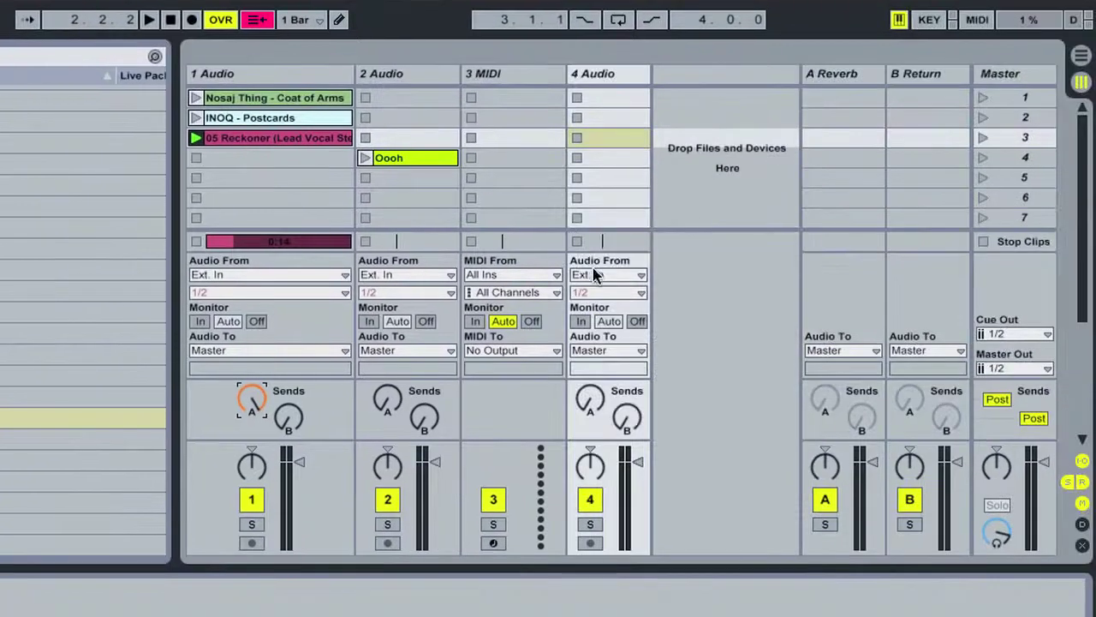
left_click(596, 275)
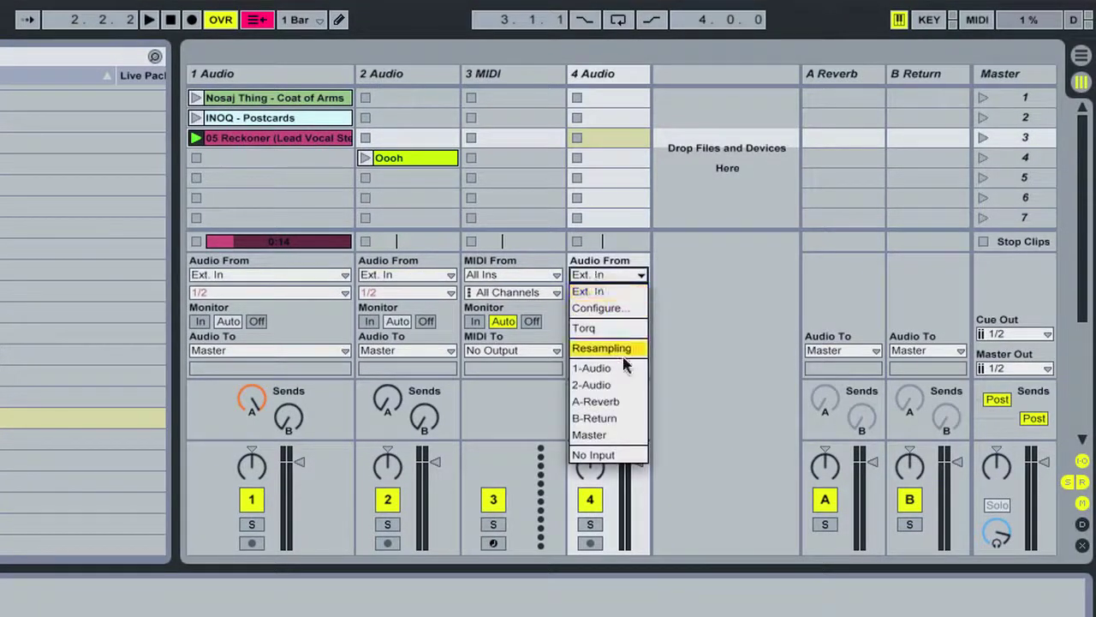
left_click(613, 411)
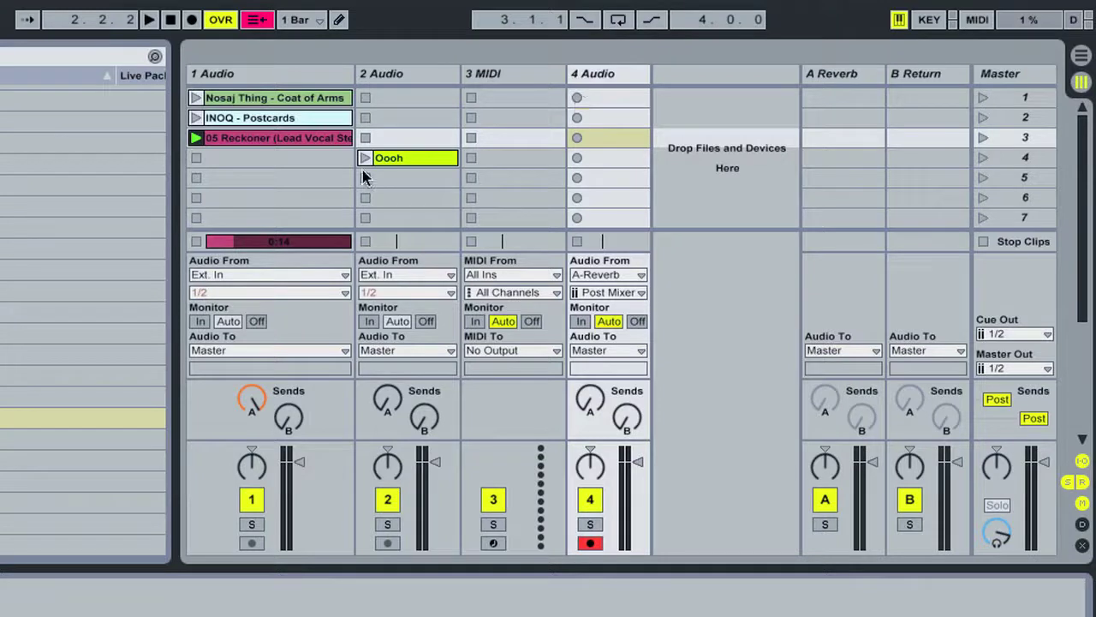
- Record the reverb return into track 4's scene 3 slot, then stop the recording
left_click(577, 140)
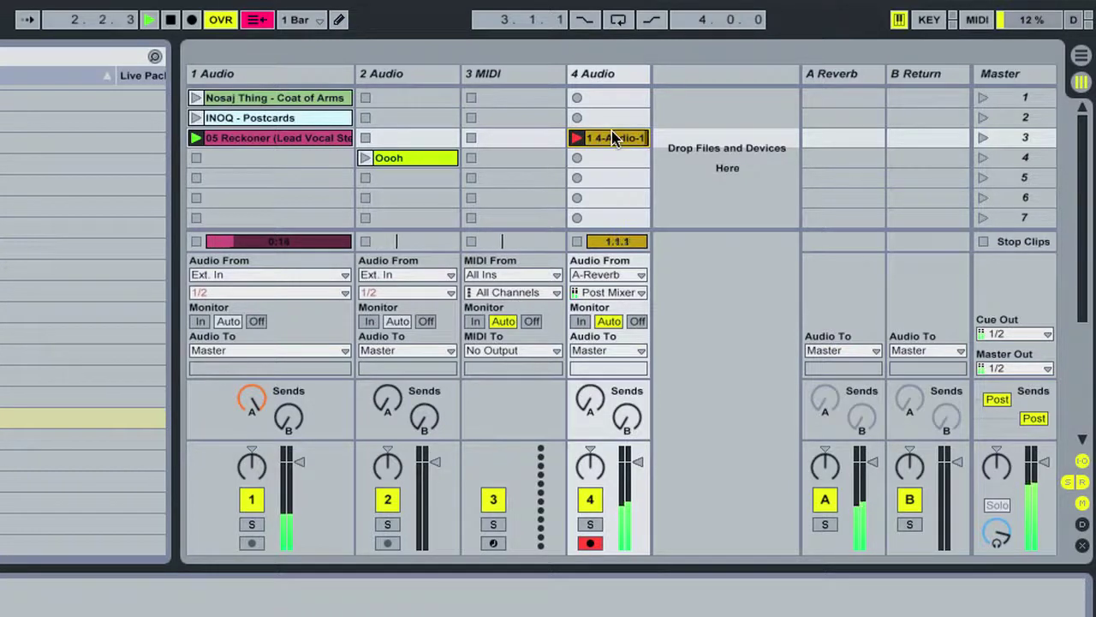
left_click(262, 140)
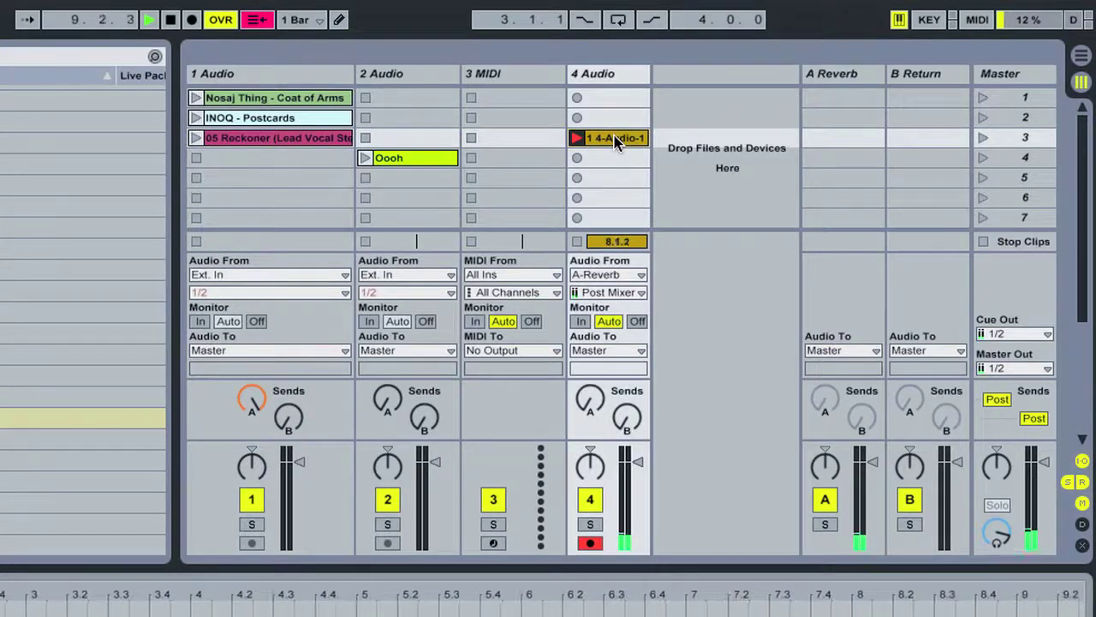
left_click(577, 242)
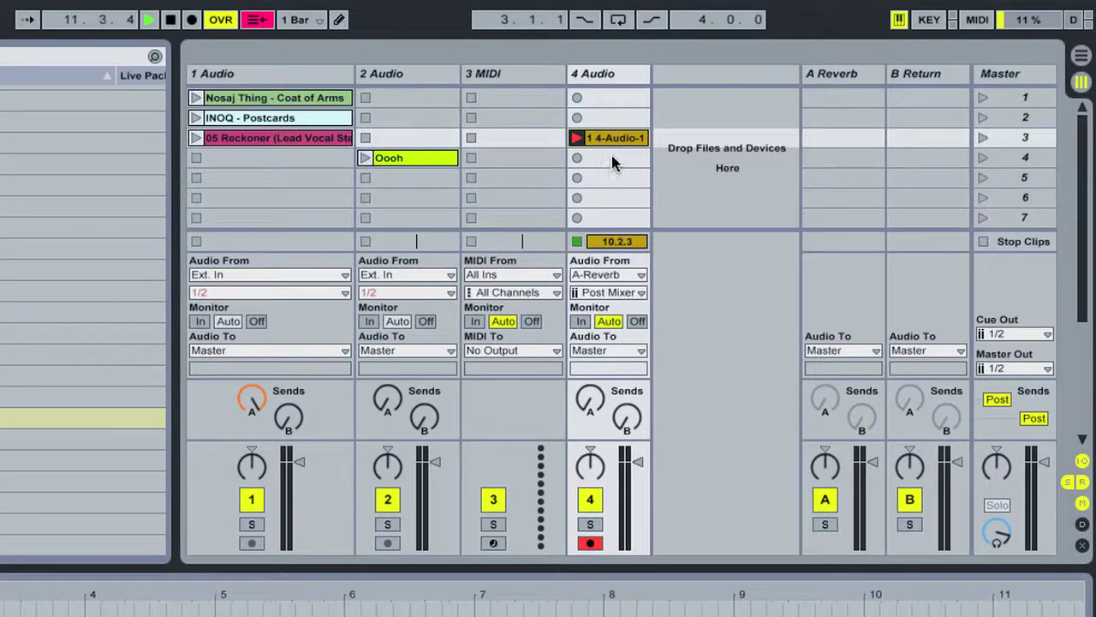
- Paste a copy of the Reckoner clip at bar 9 in the Arrangement and reverse it
left_click(331, 140)
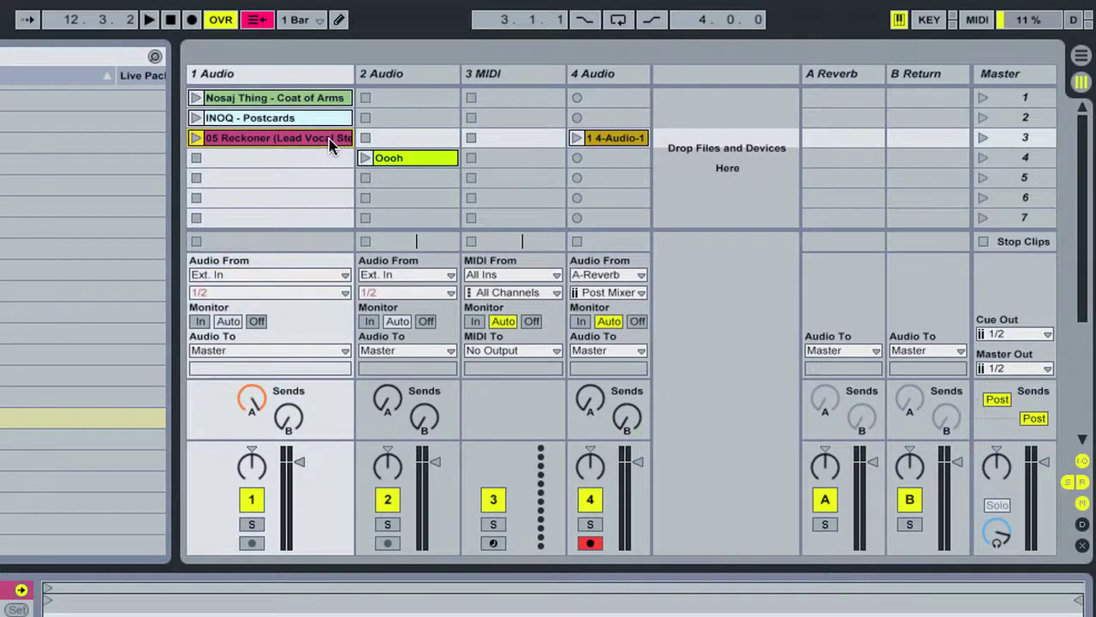
key("Tab")
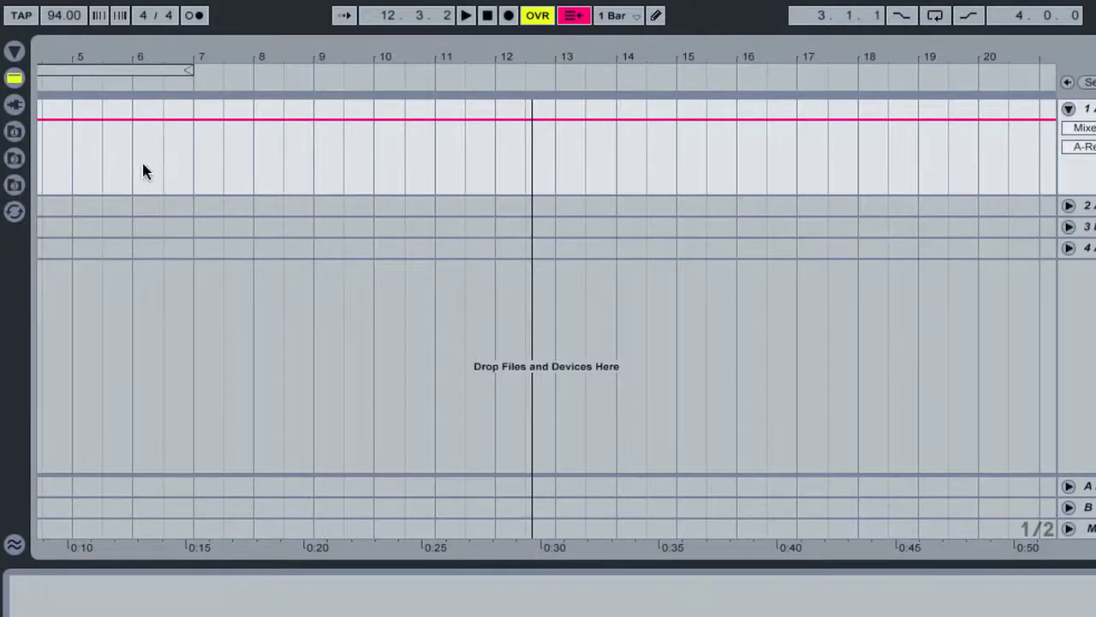
scroll(141, 159, "left", 5)
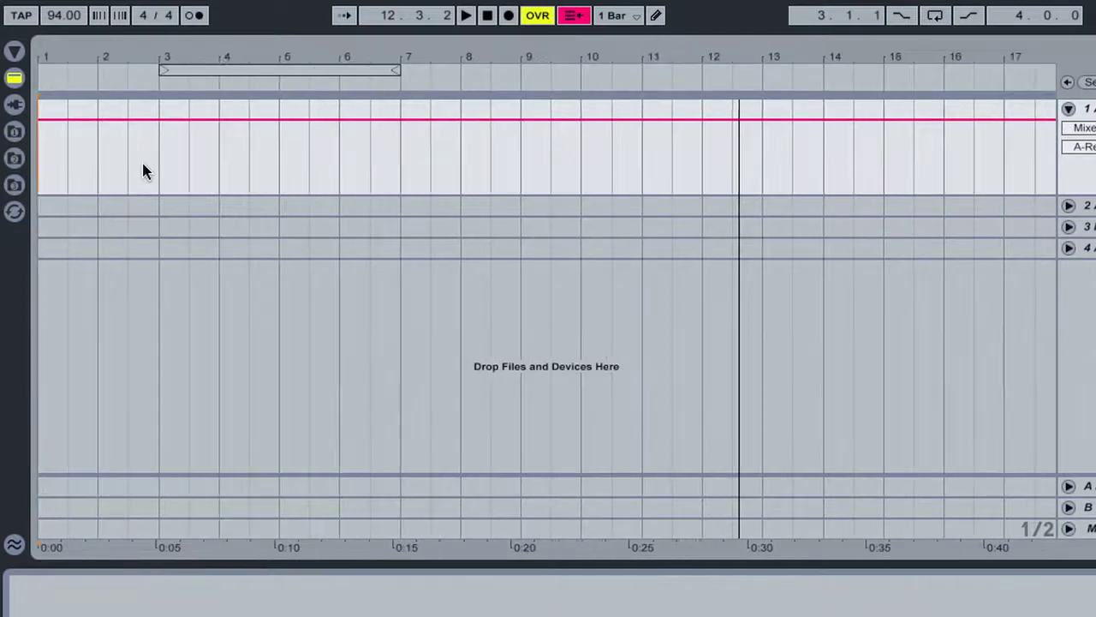
left_click(512, 147)
key("ctrl+v")
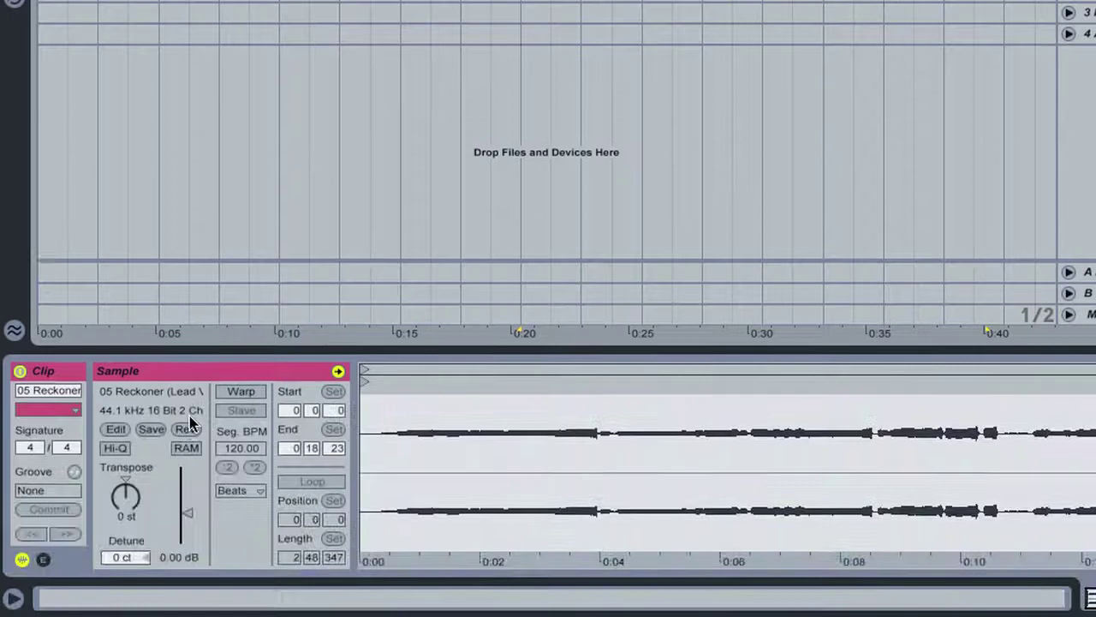
left_click(185, 428)
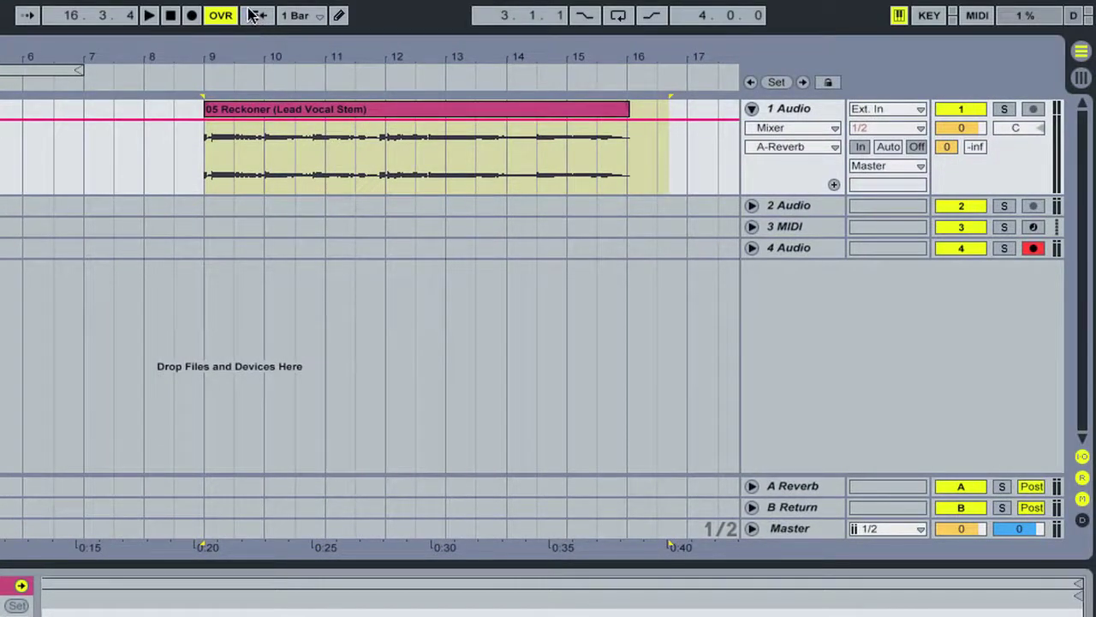
- Play from bar 9 with track 1's volume pulled to -inf, then return to Session View
left_click(216, 109)
key("space")
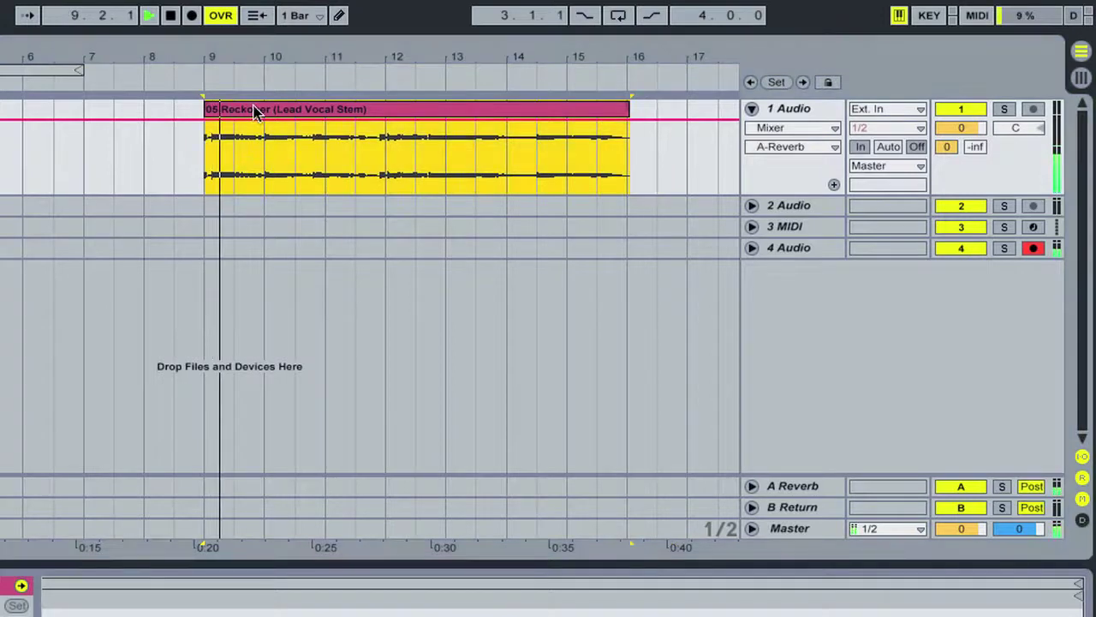
key("space")
left_click_drag(948, 147, 1003, 420)
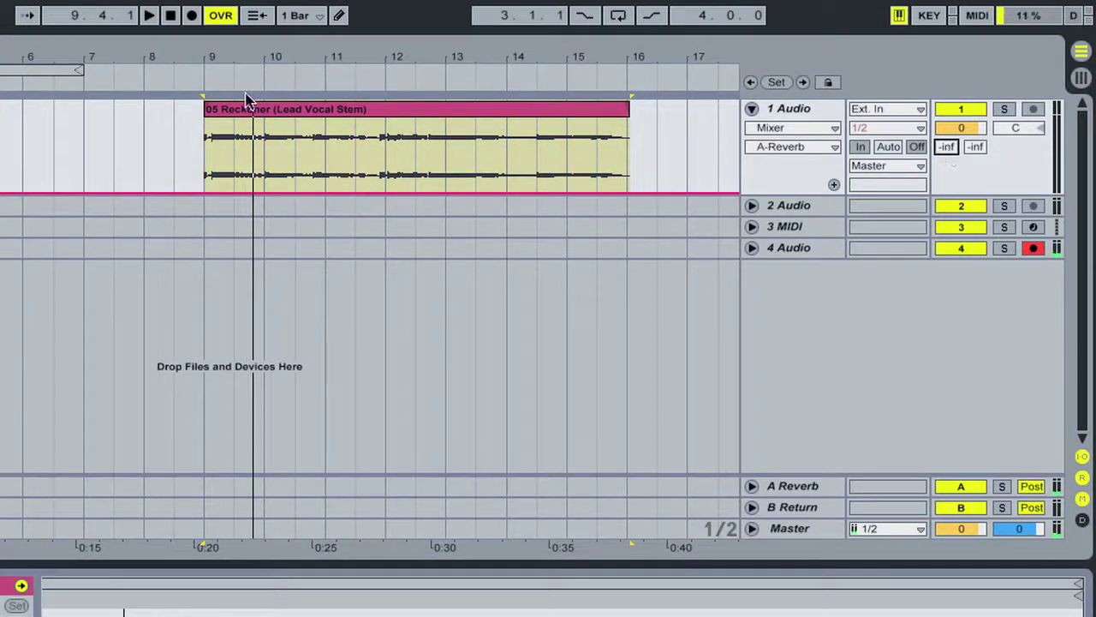
key("space")
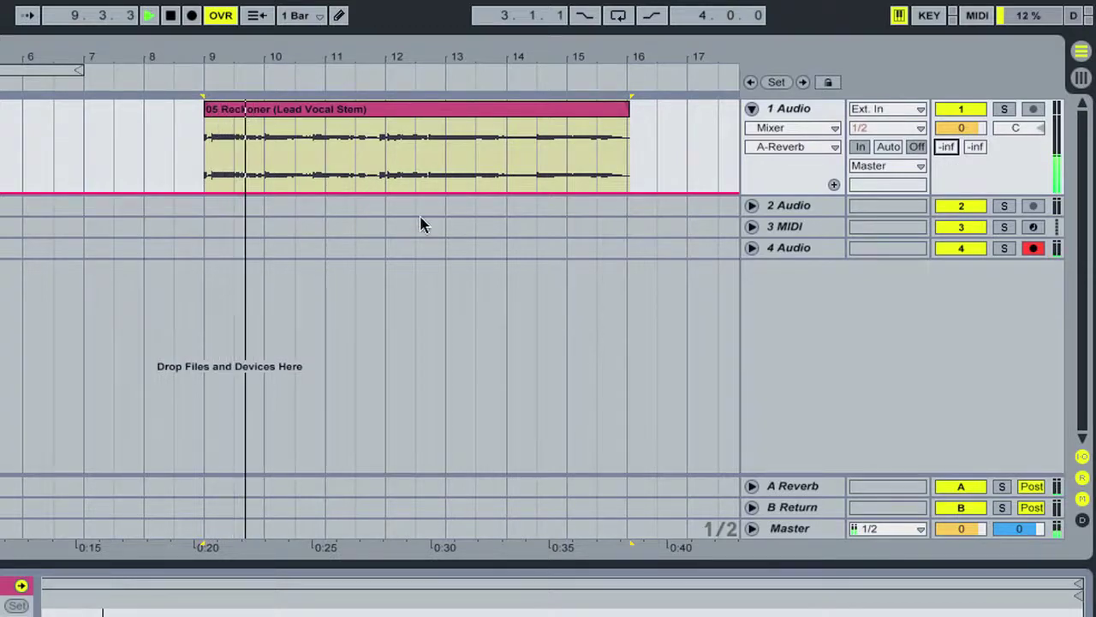
left_click(751, 248)
key("Tab")
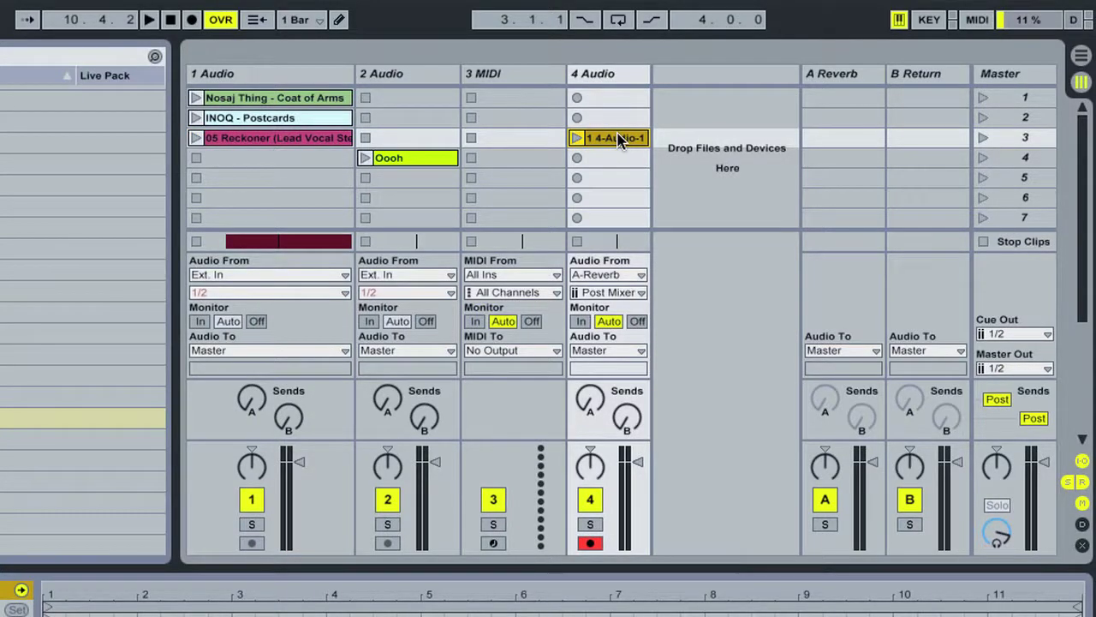
- Reverse the 4-Audio-1 clip in the Arrangement and move it to start at bar 5
key("Tab")
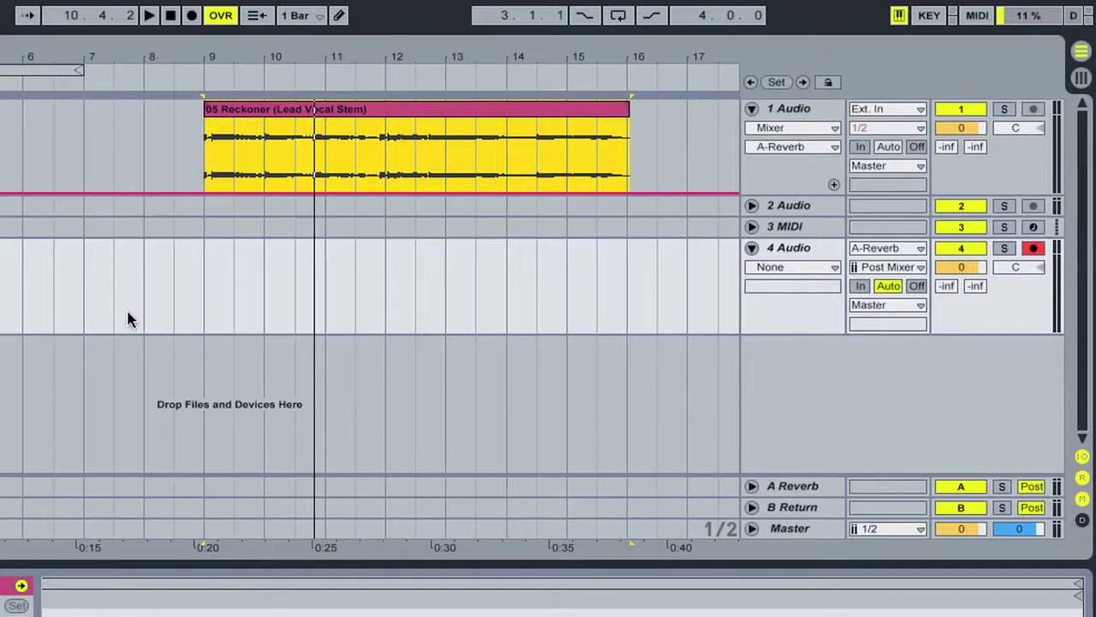
left_click(78, 295)
key("ctrl+v")
double_click(275, 330)
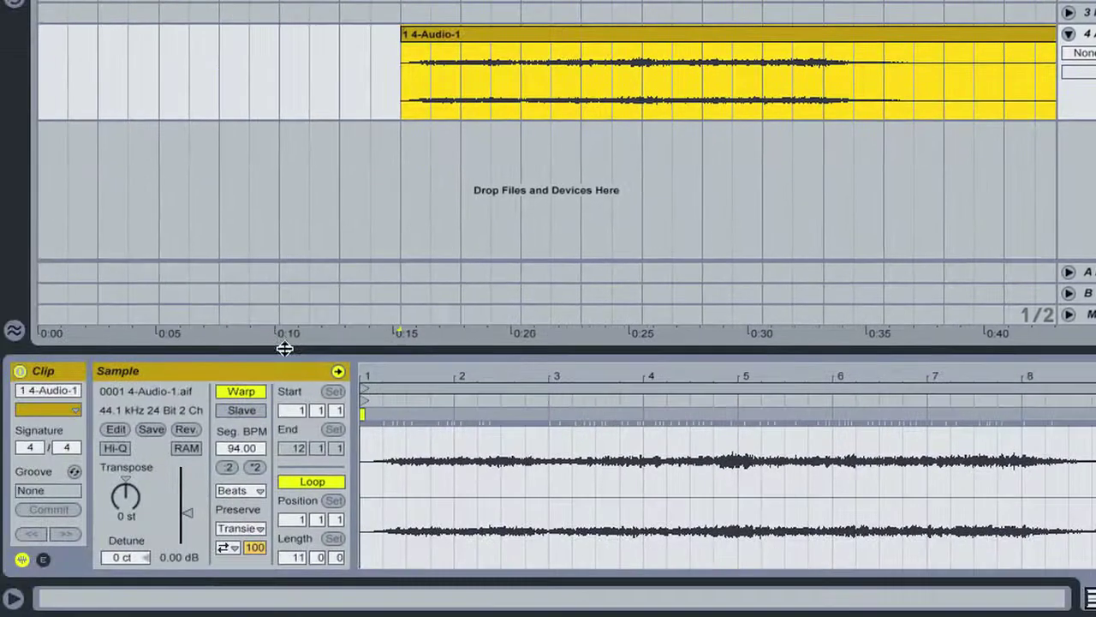
left_click(187, 429)
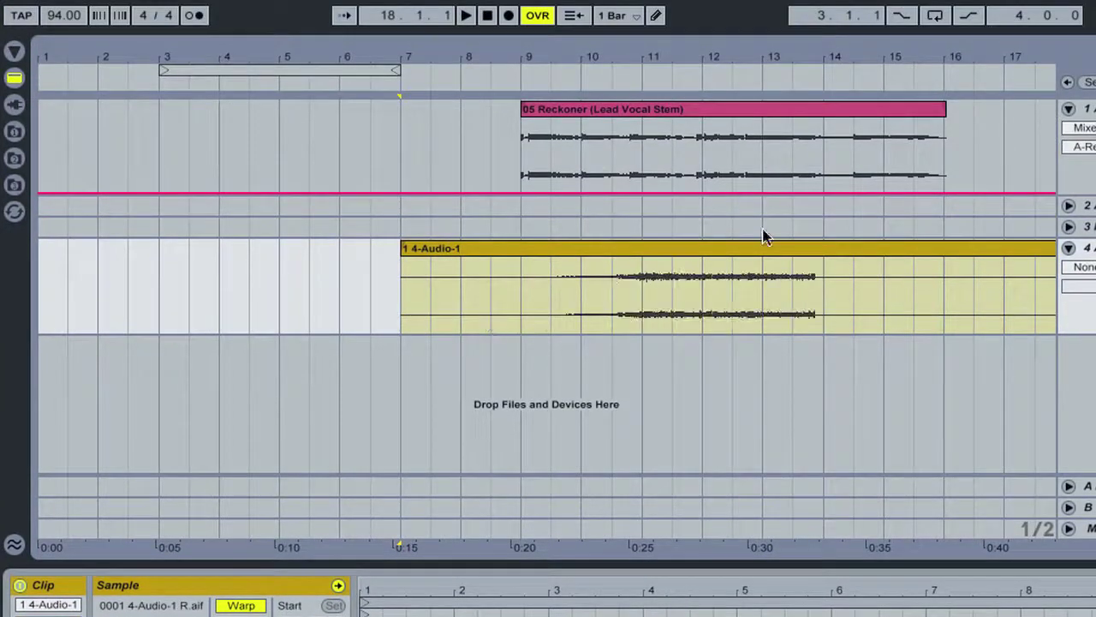
left_click_drag(703, 251, 580, 253)
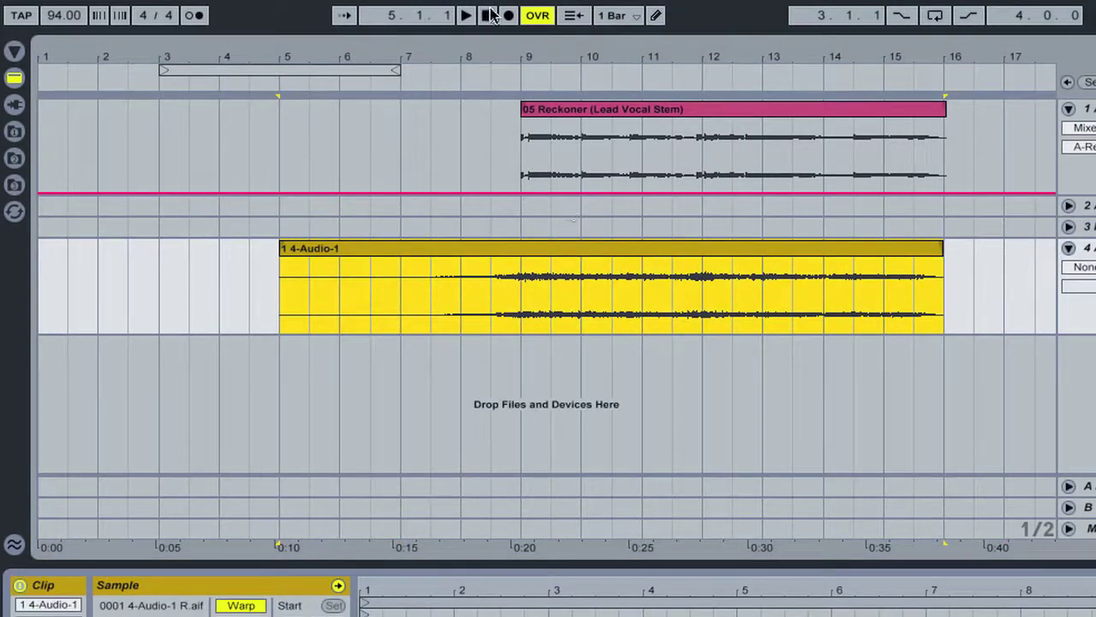
left_click_drag(528, 56, 529, 56)
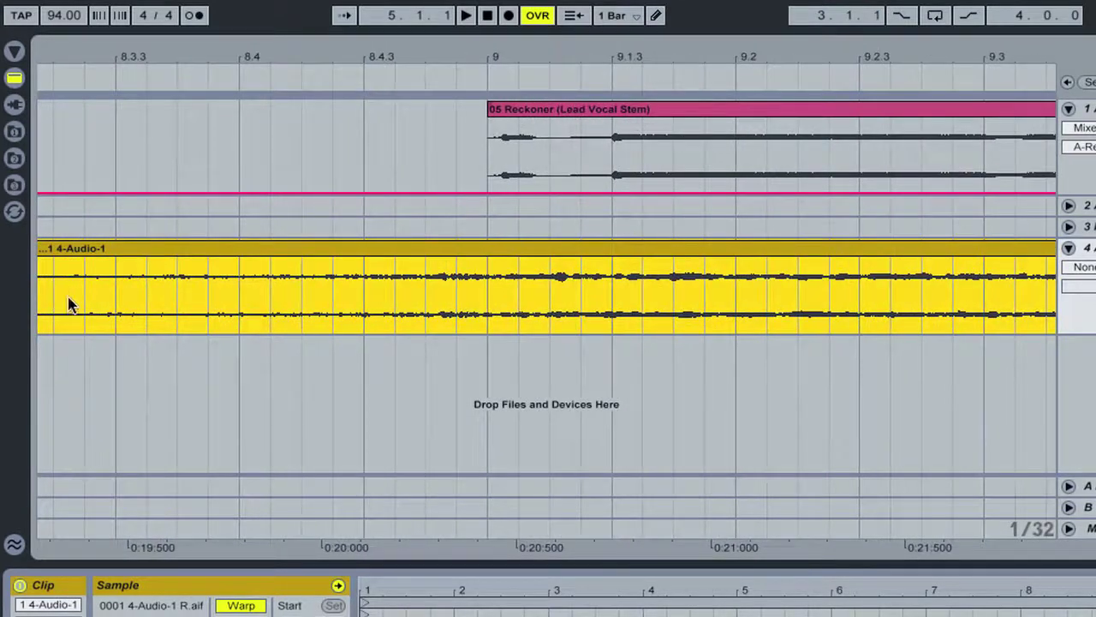
- Play the arrangement from just before bar 9 with the 4-Audio-1 clip selected
left_click(89, 304)
key("space")
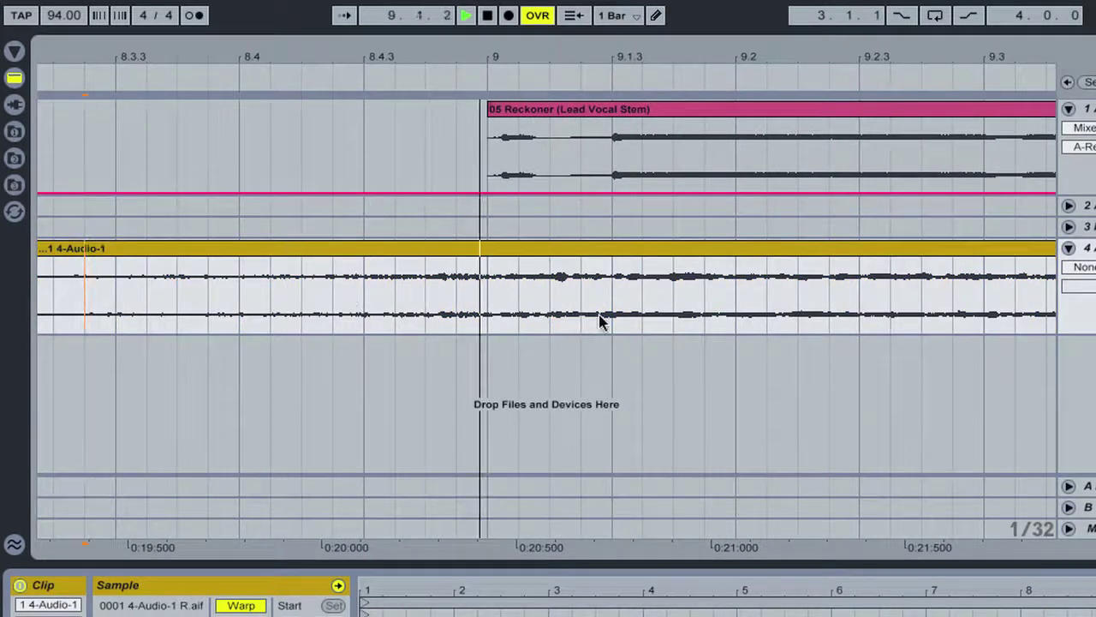
key("space")
mouse_move(436, 54)
left_mouse_down()
mouse_move(448, 132)
mouse_move(435, 53)
left_mouse_up()
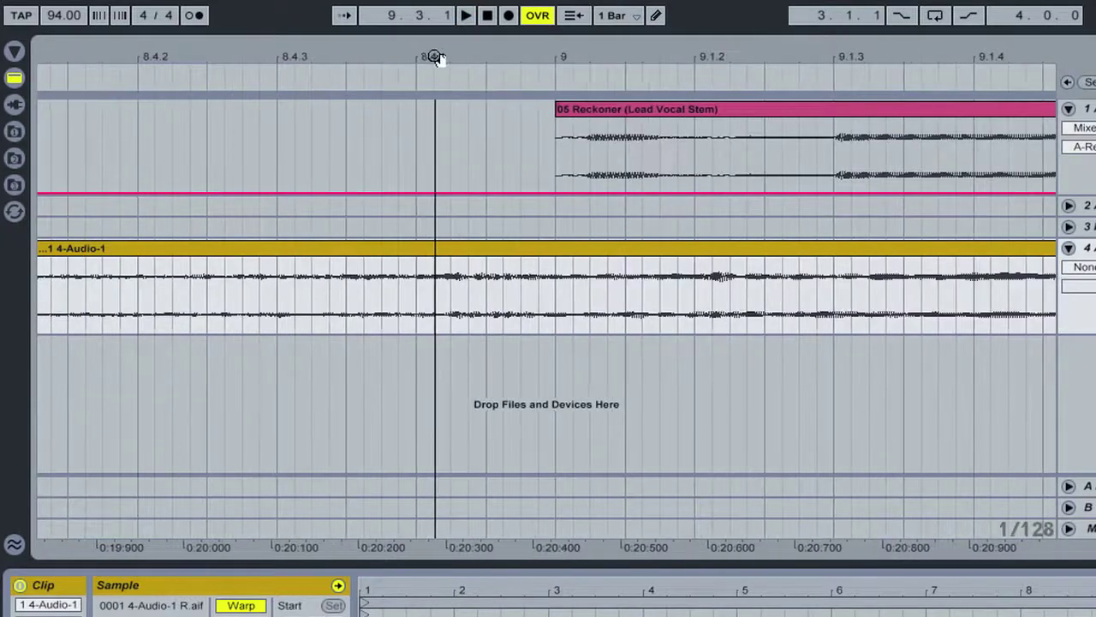
left_click(454, 253)
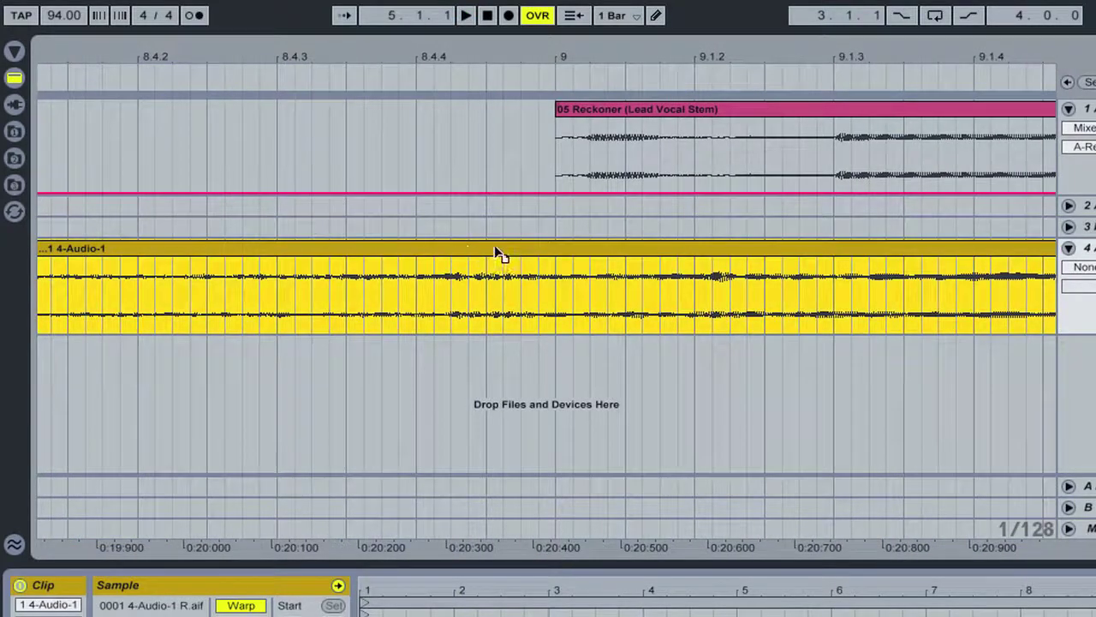
left_click(591, 256)
left_click(232, 311)
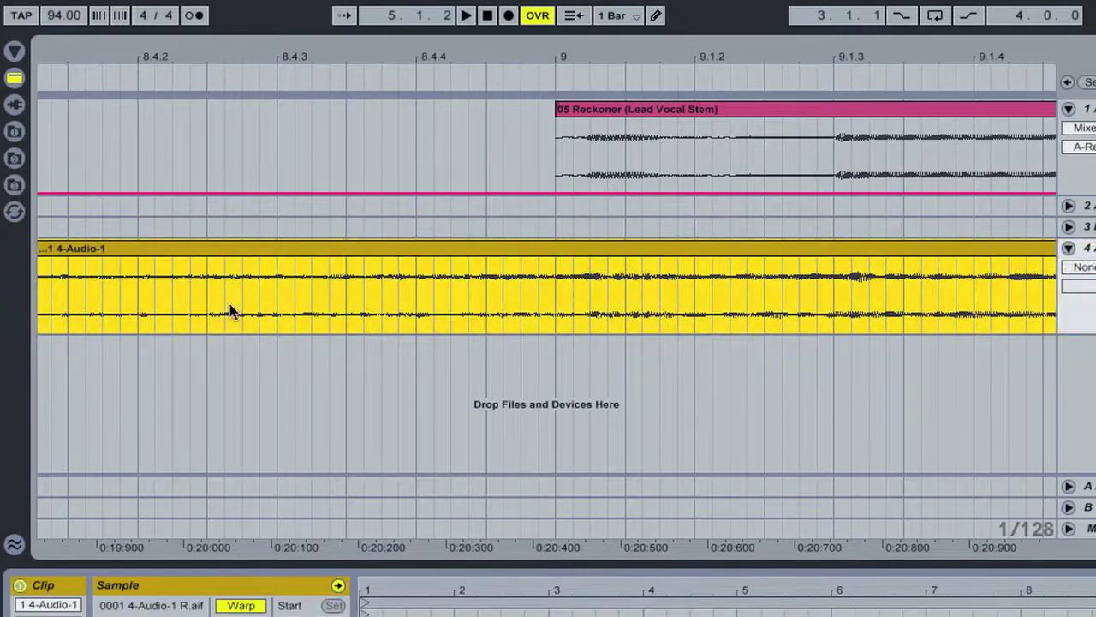
left_click(68, 314)
key("space")
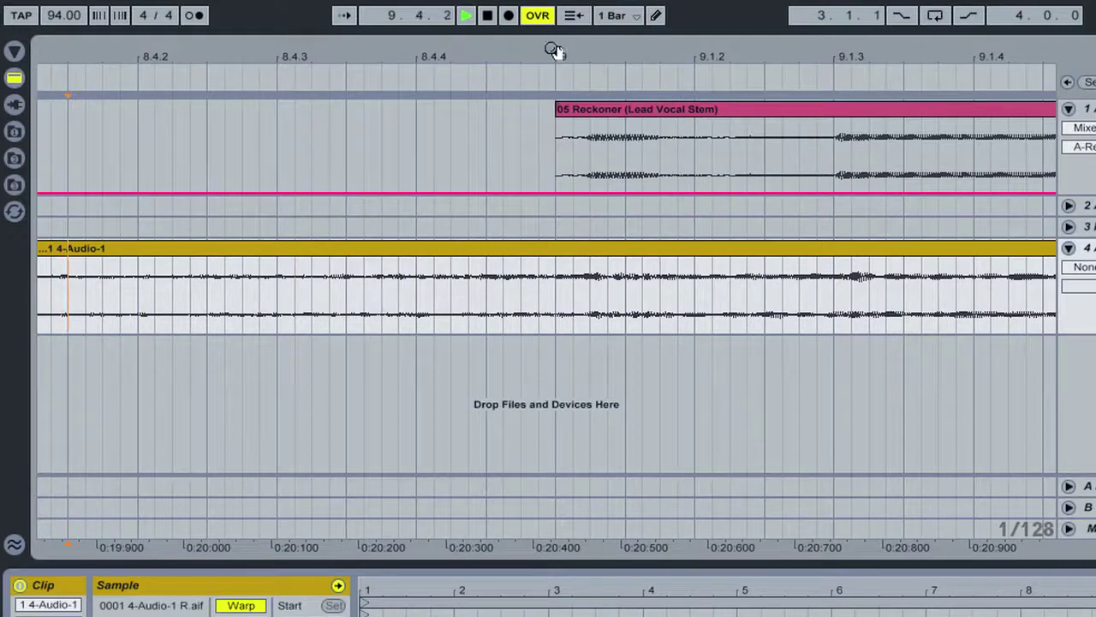
- Trim the clip's start to bar 7, then play from around bar 13.3 to the clips' end
left_click_drag(553, 50, 551, 48)
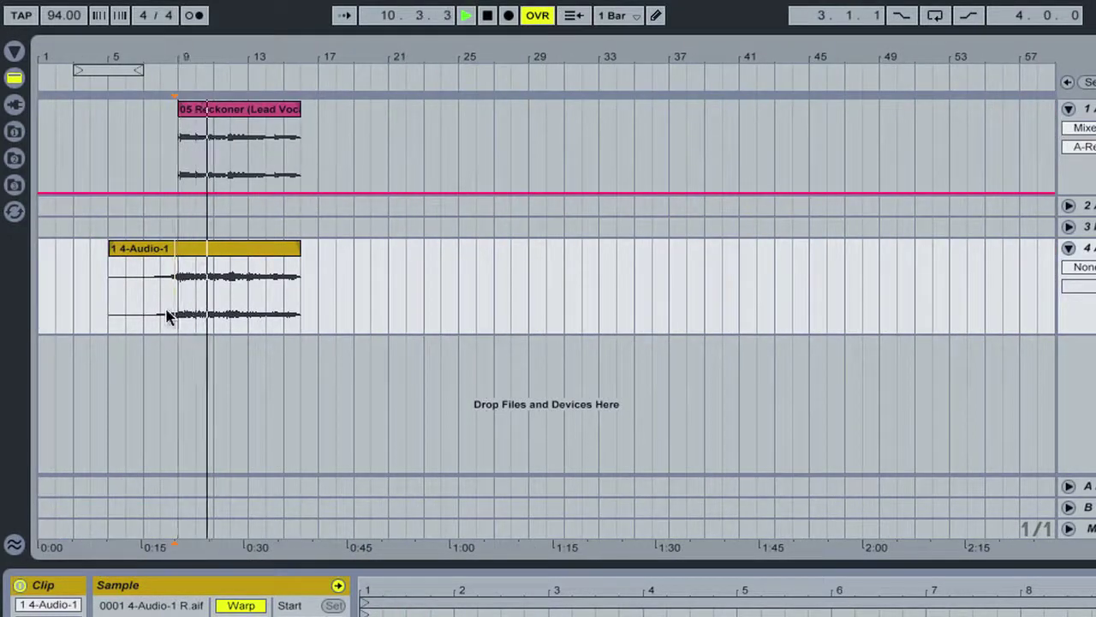
left_click_drag(110, 250, 154, 253)
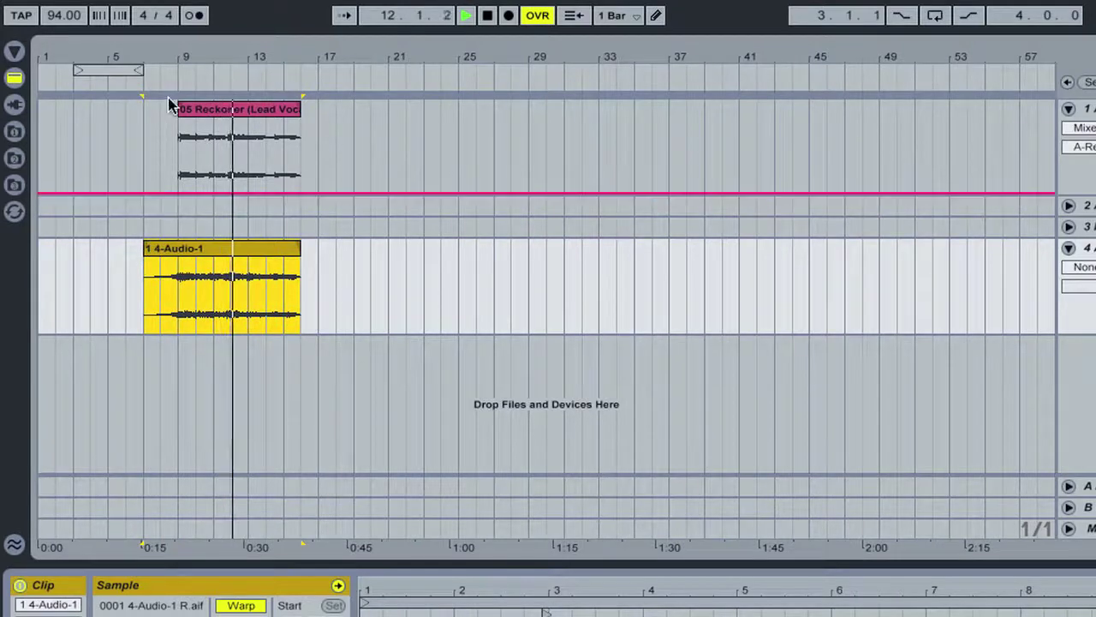
left_click_drag(176, 54, 324, 62)
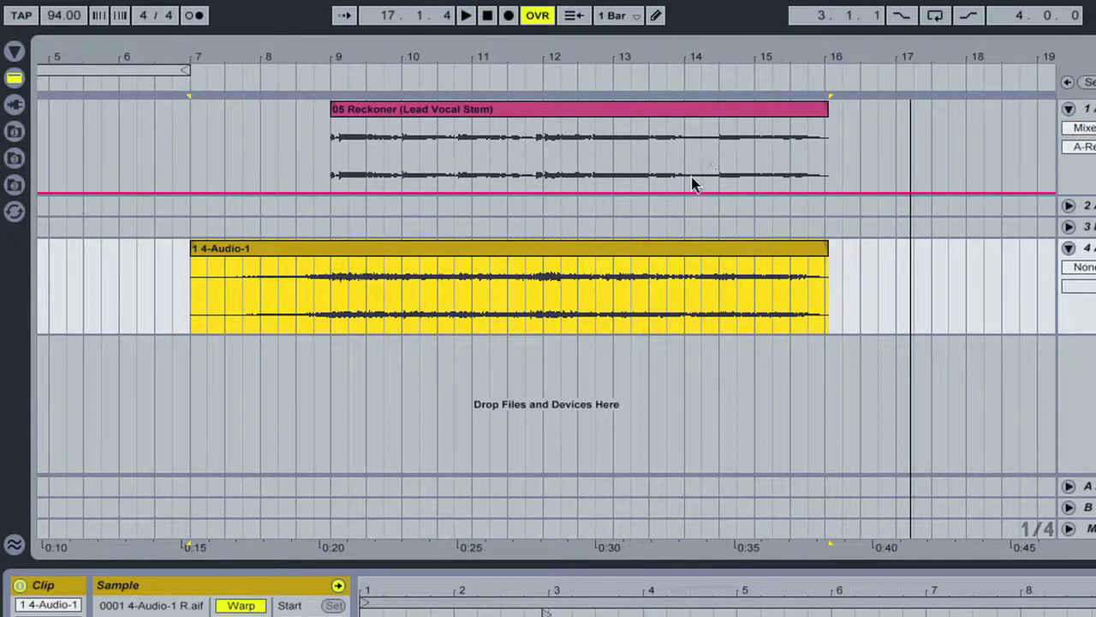
left_click(721, 156)
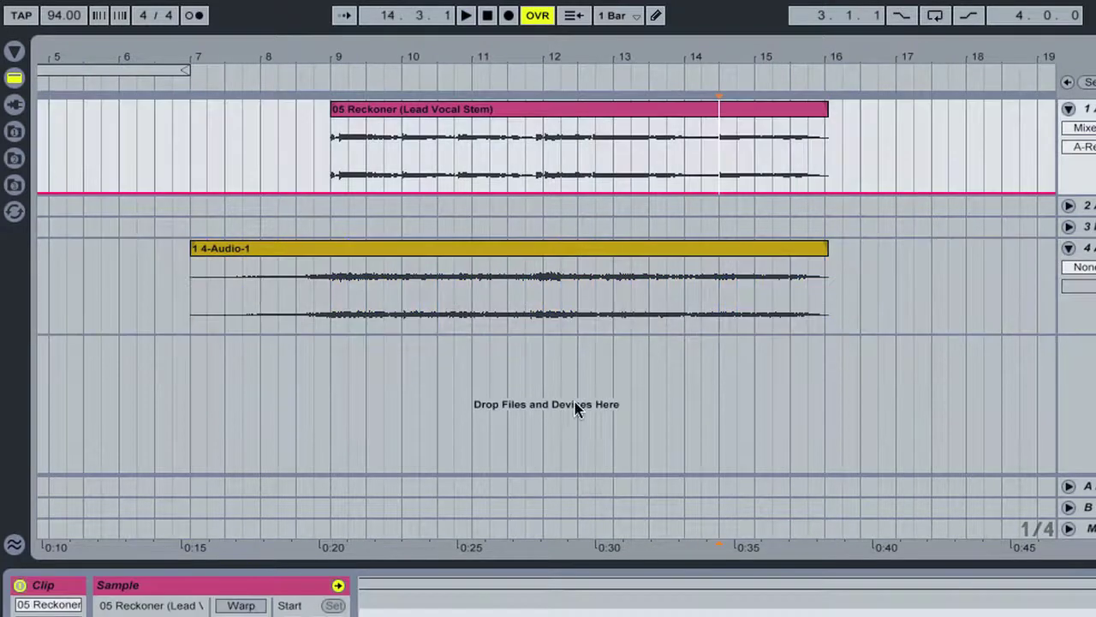
left_click(648, 328)
key("space")
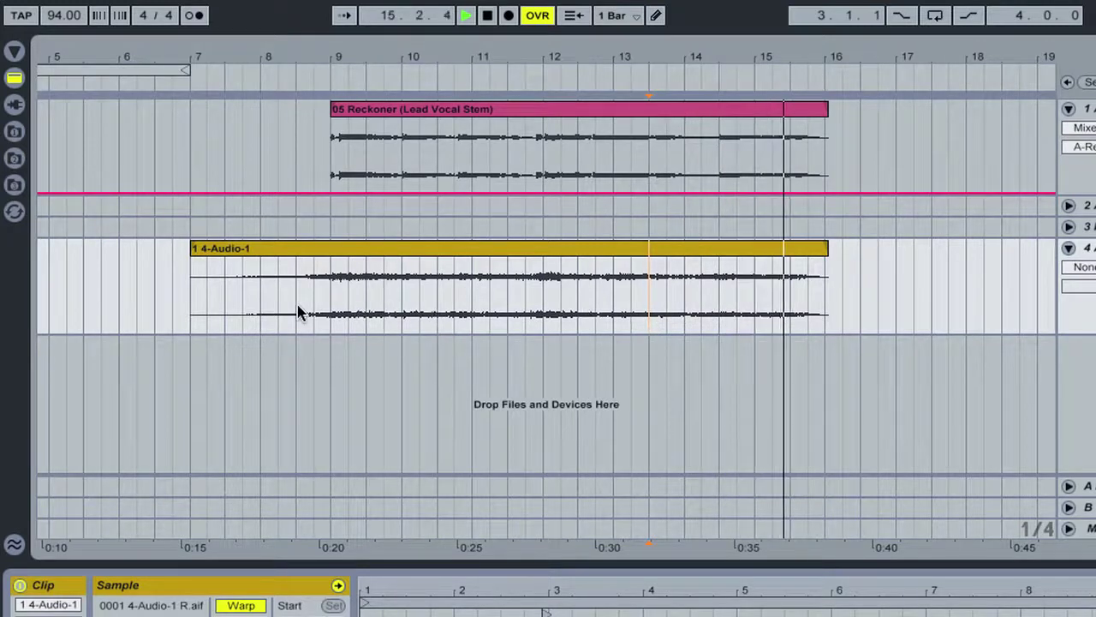
key("space")
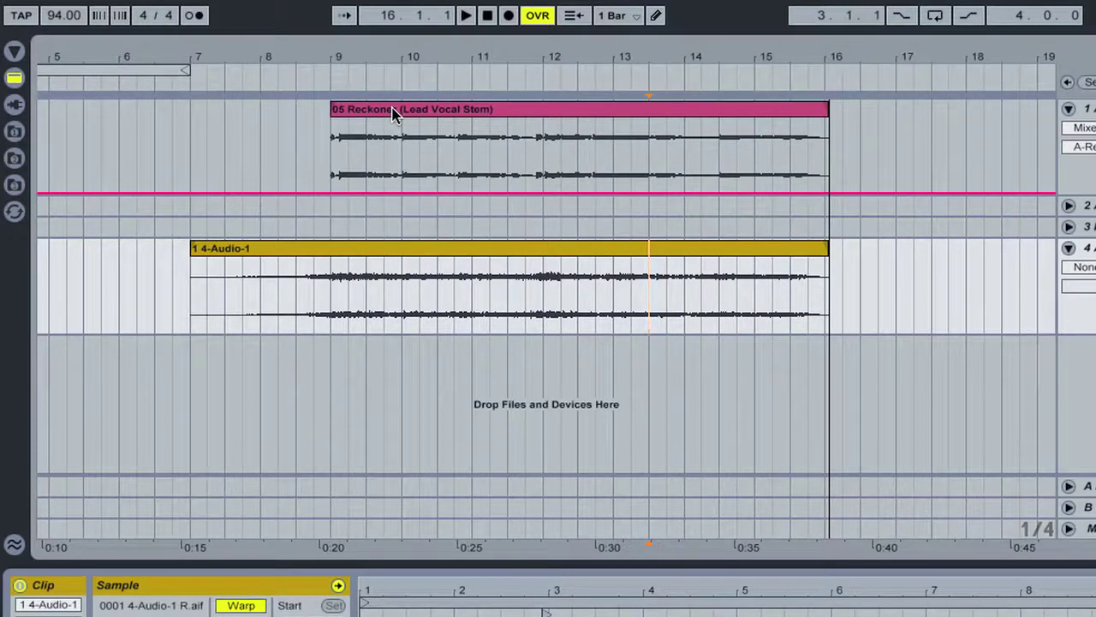
- Play track 4 soloed from near bar 8.2, then unsolo it
left_click(270, 304)
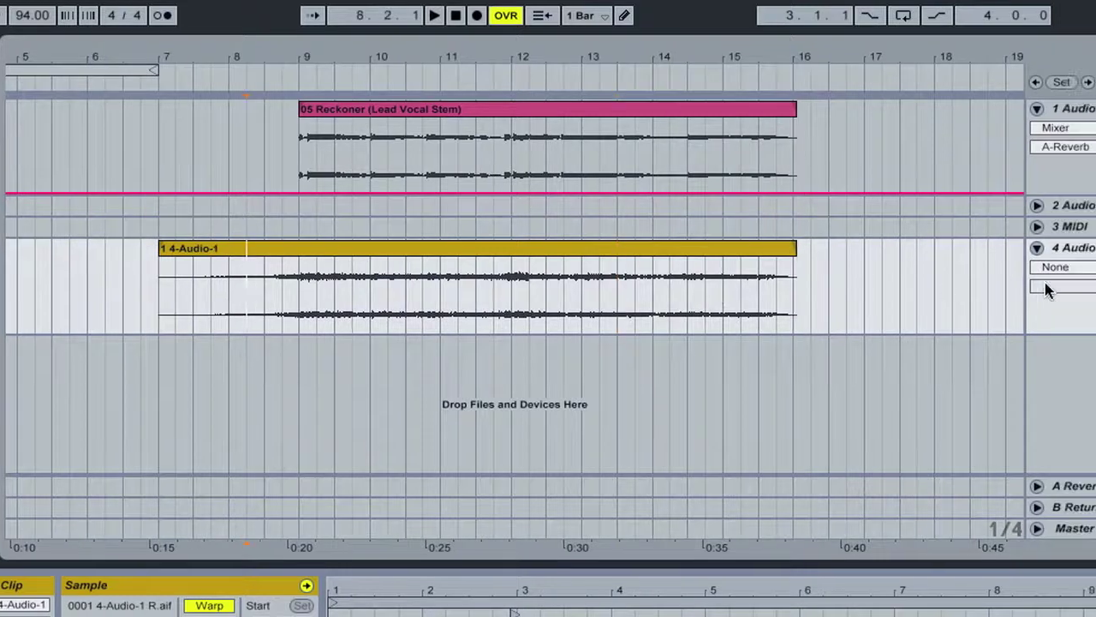
left_click(1006, 248)
key("space")
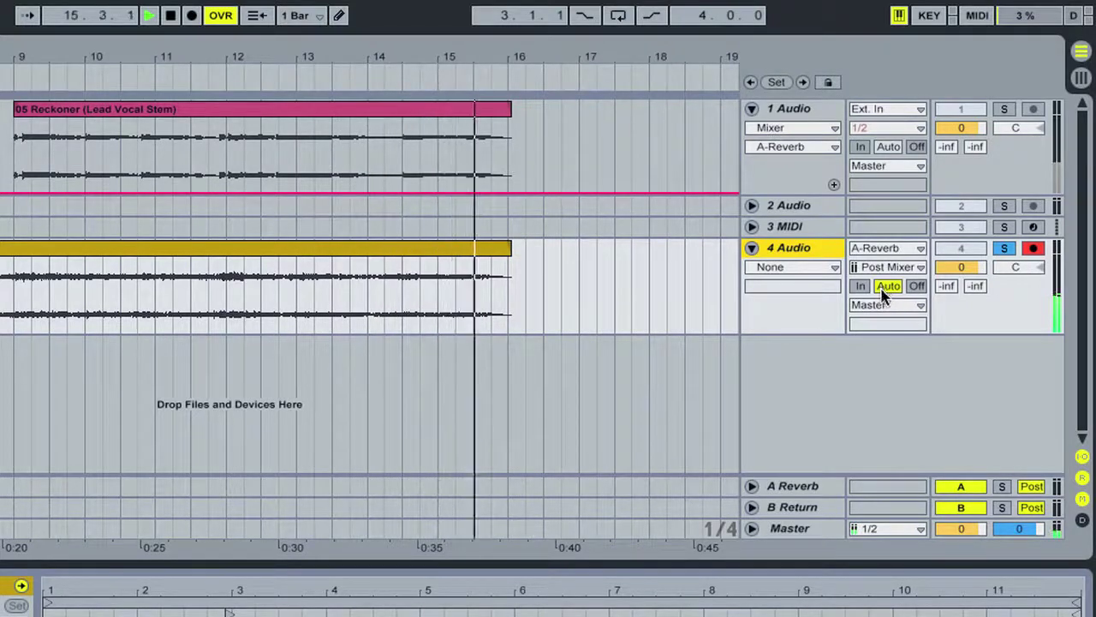
key("space")
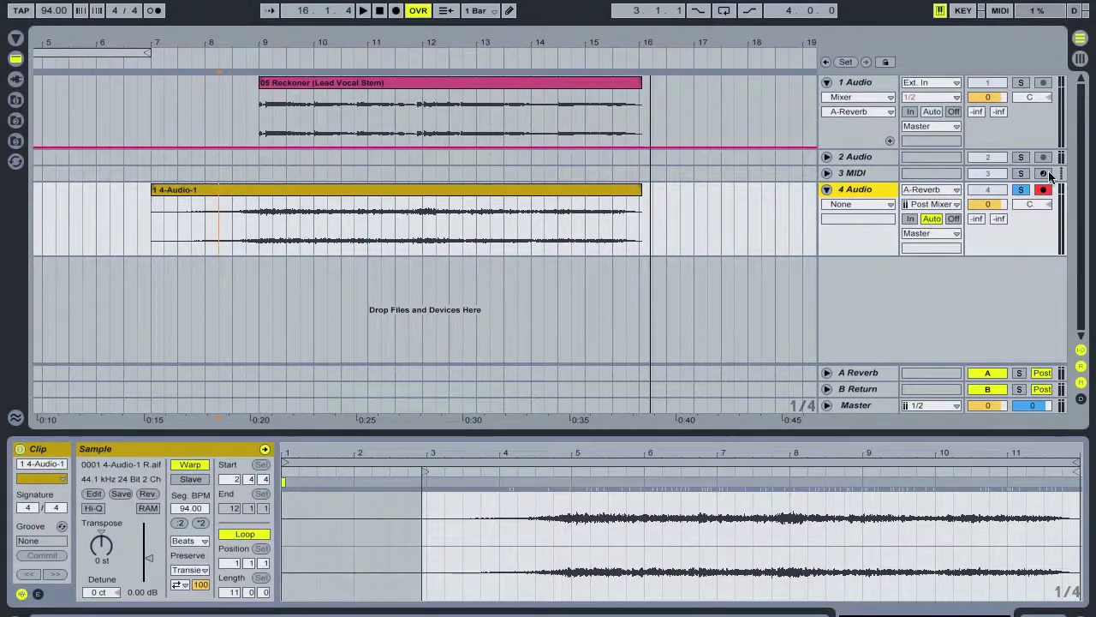
left_click(1020, 189)
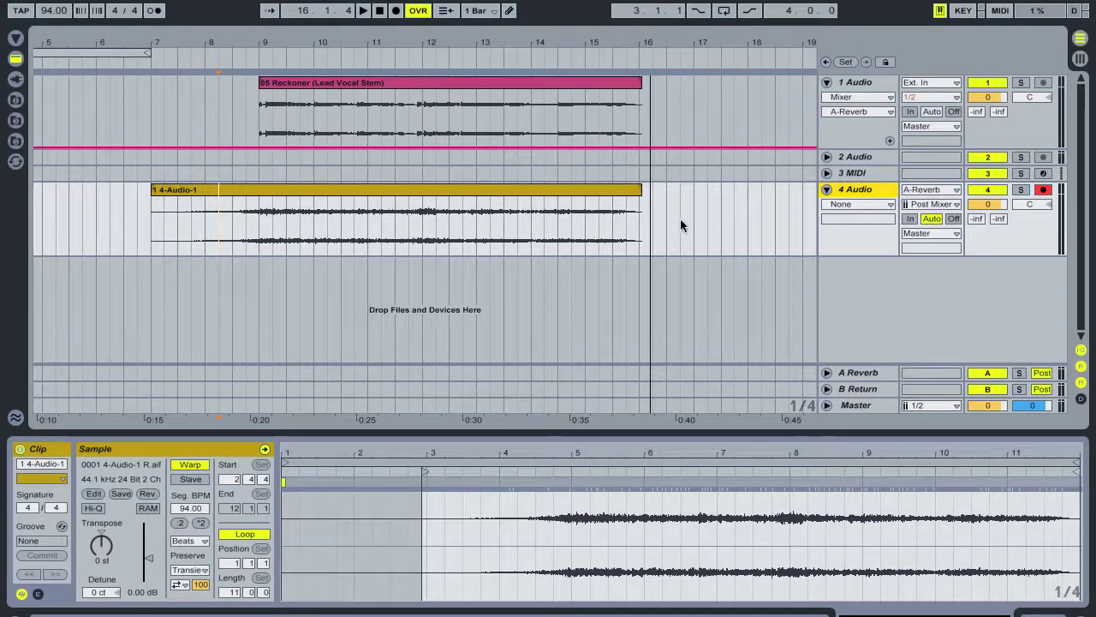
- Select bar 4 to just past bar 16 across tracks 1–4, then switch to Session View
left_click_drag(679, 219, 627, 218)
left_click_drag(100, 115, 3, 107)
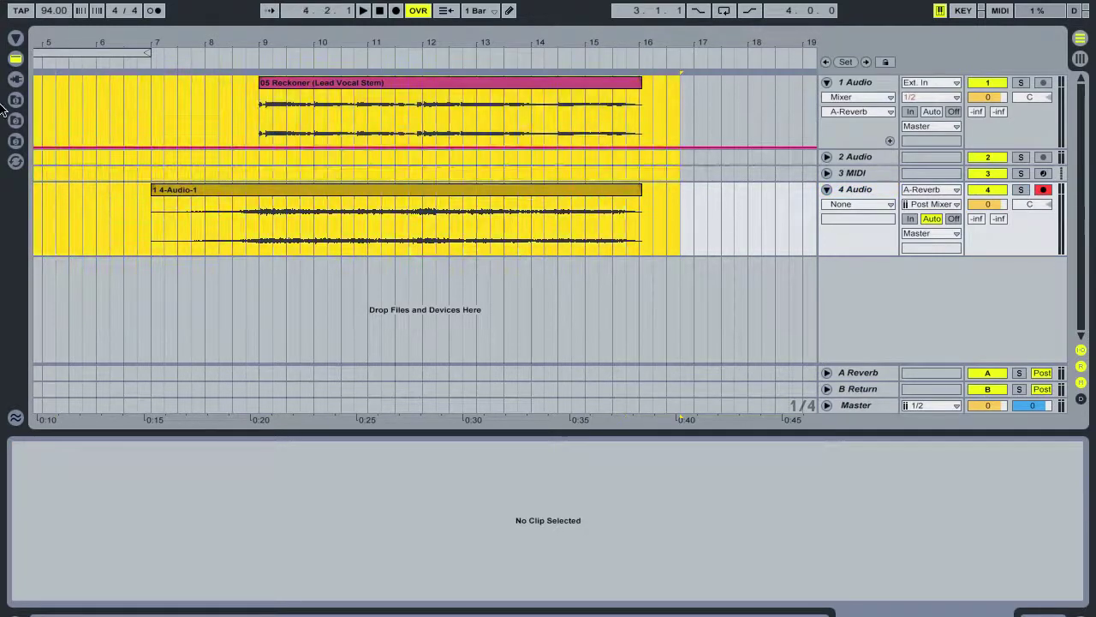
key("Tab")
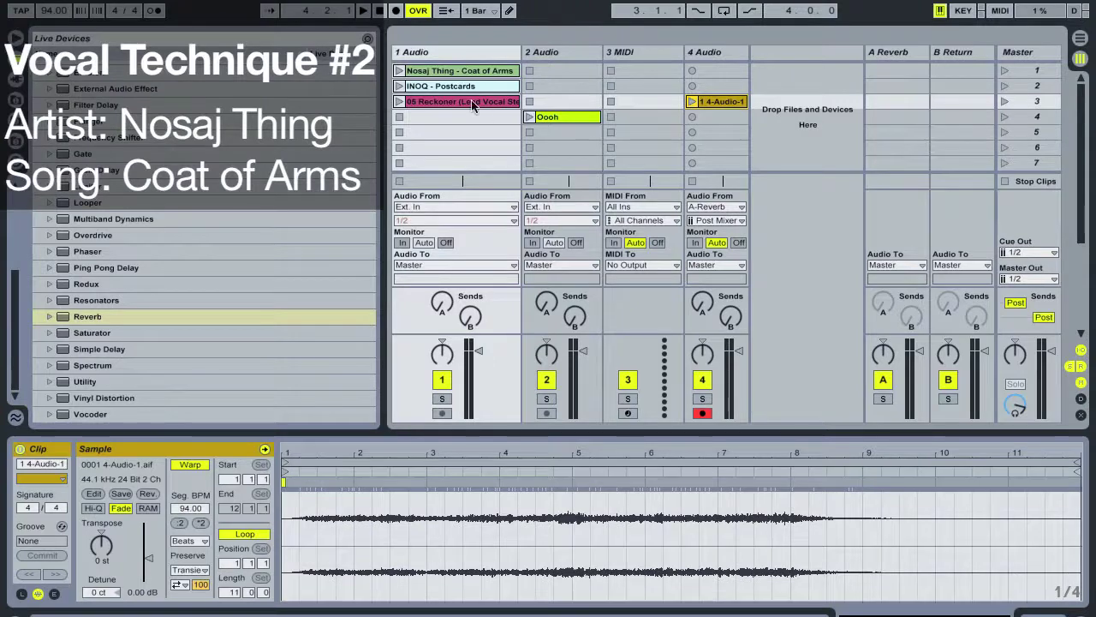
- Launch the Nosaj Thing – Coat of Arms clip on track 1 and show its full waveform
left_click(444, 75)
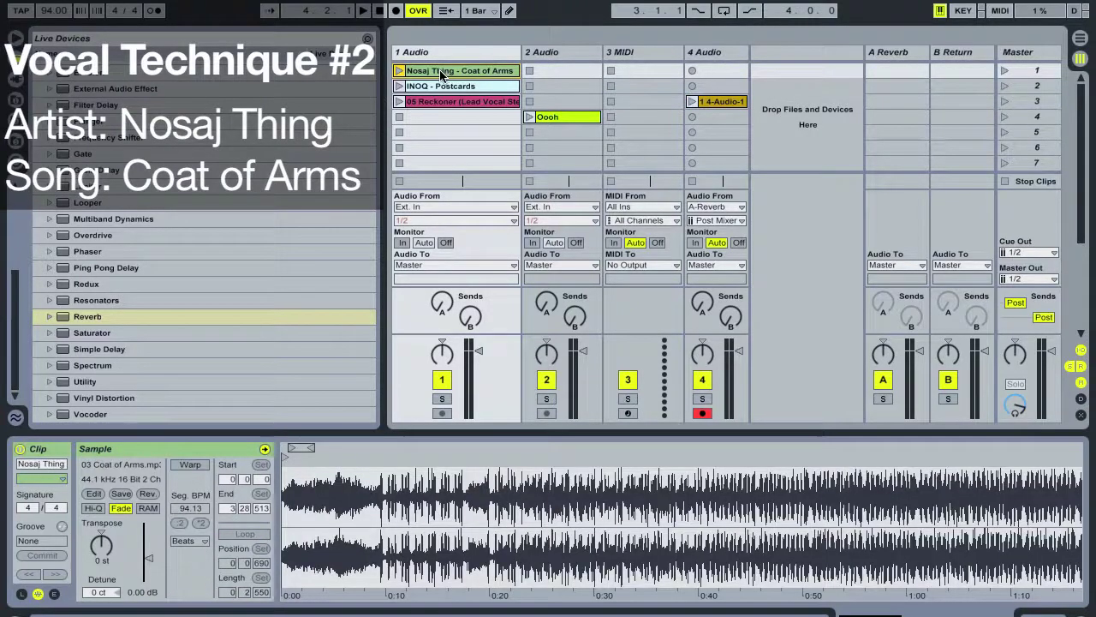
left_click(400, 71)
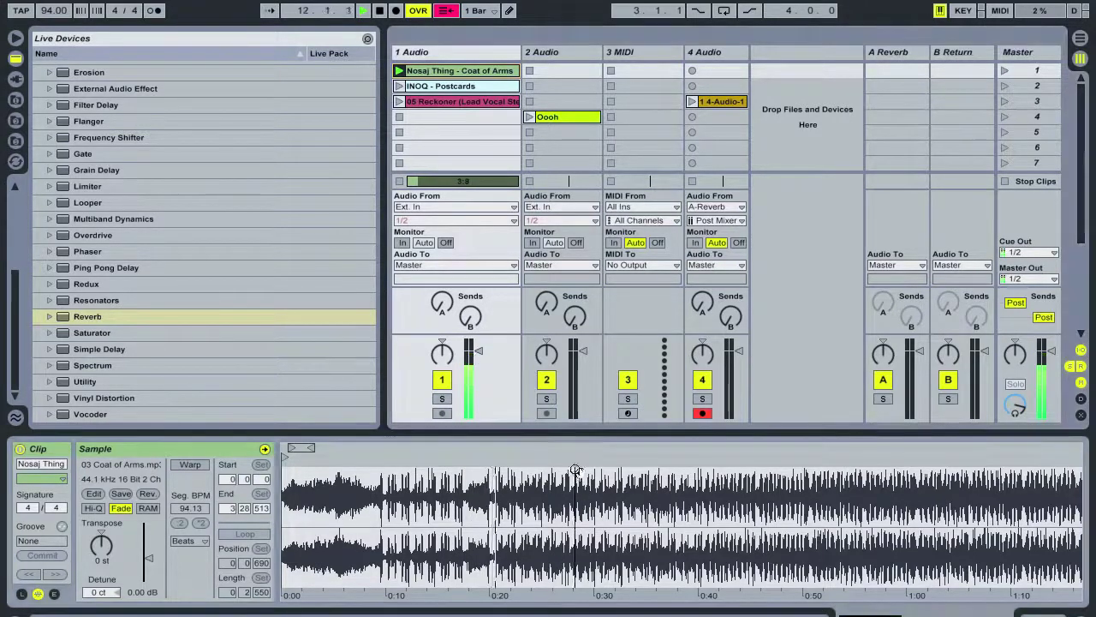
left_click_drag(576, 470, 390, 470)
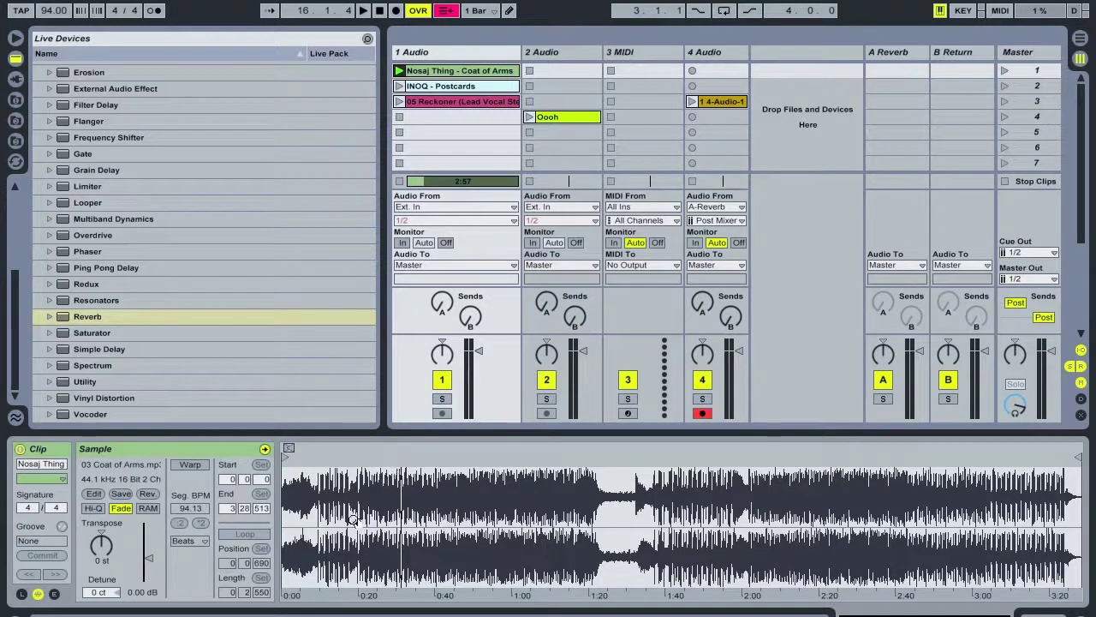
- Swap the Nosaj Thing clip for the Oooh clip on track 2 and show the A Reverb return's devices
left_click(399, 117)
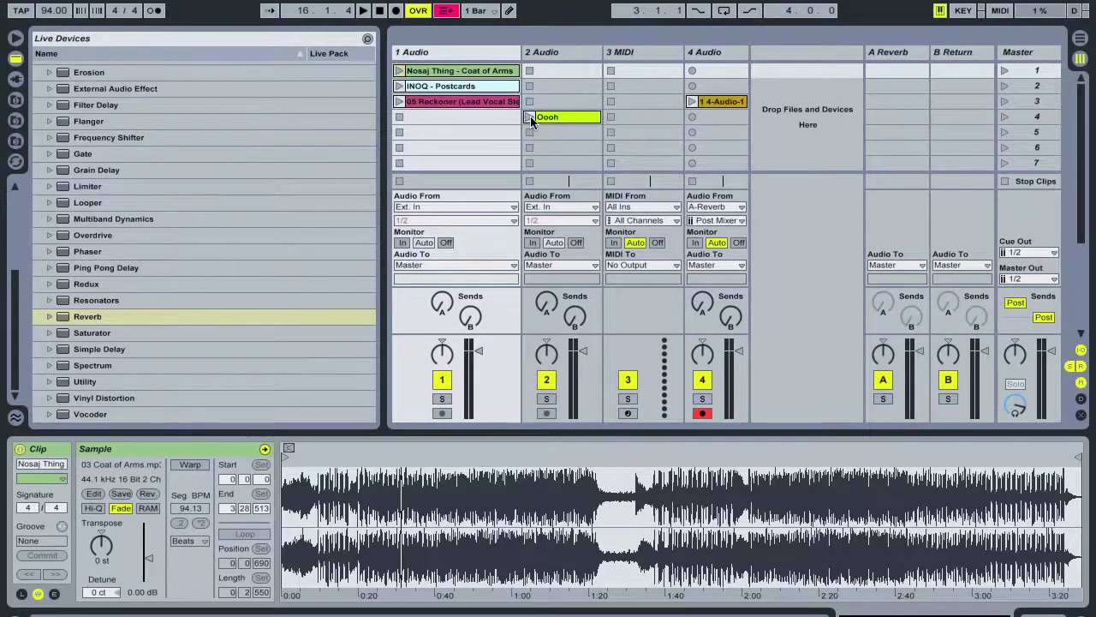
left_click(529, 116)
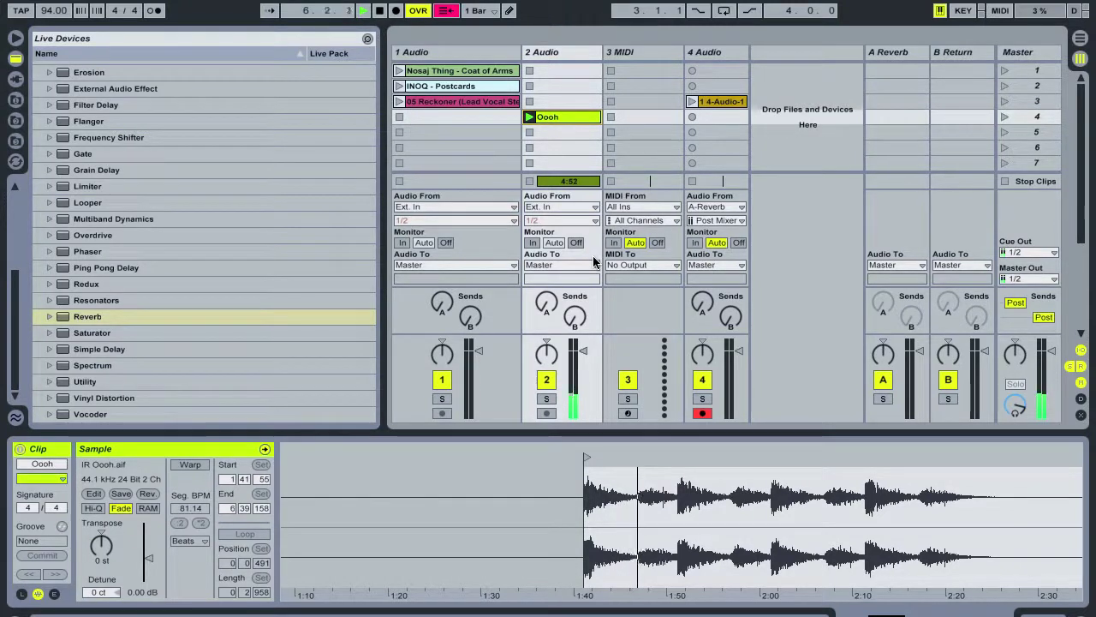
key("space")
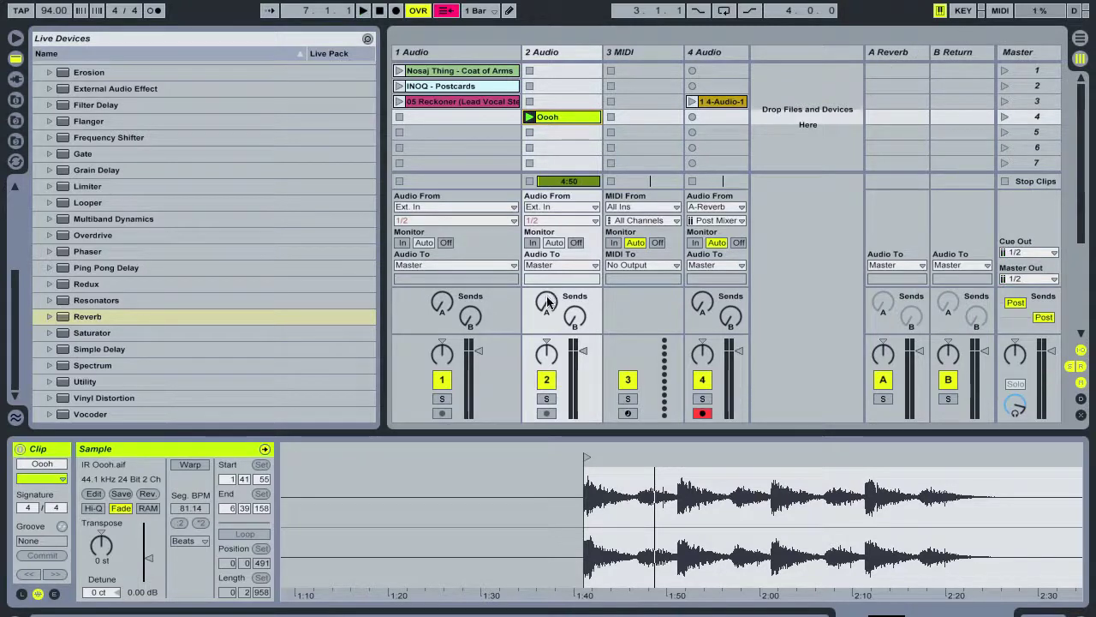
double_click(890, 51)
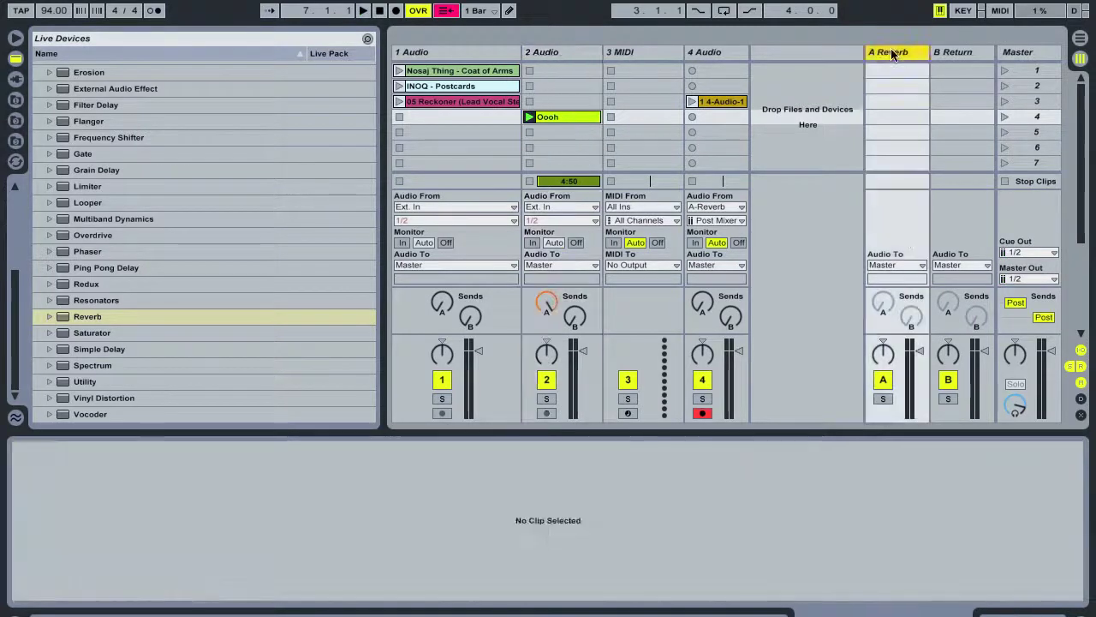
key("space")
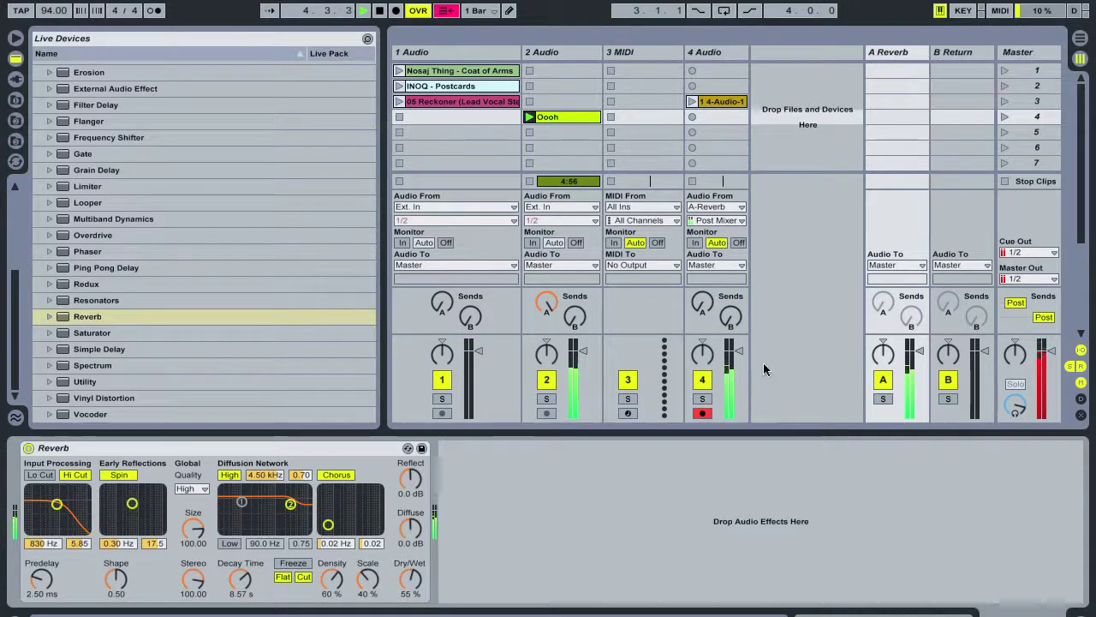
- Set track 2's Audio To output to Sends Only
left_click(915, 360)
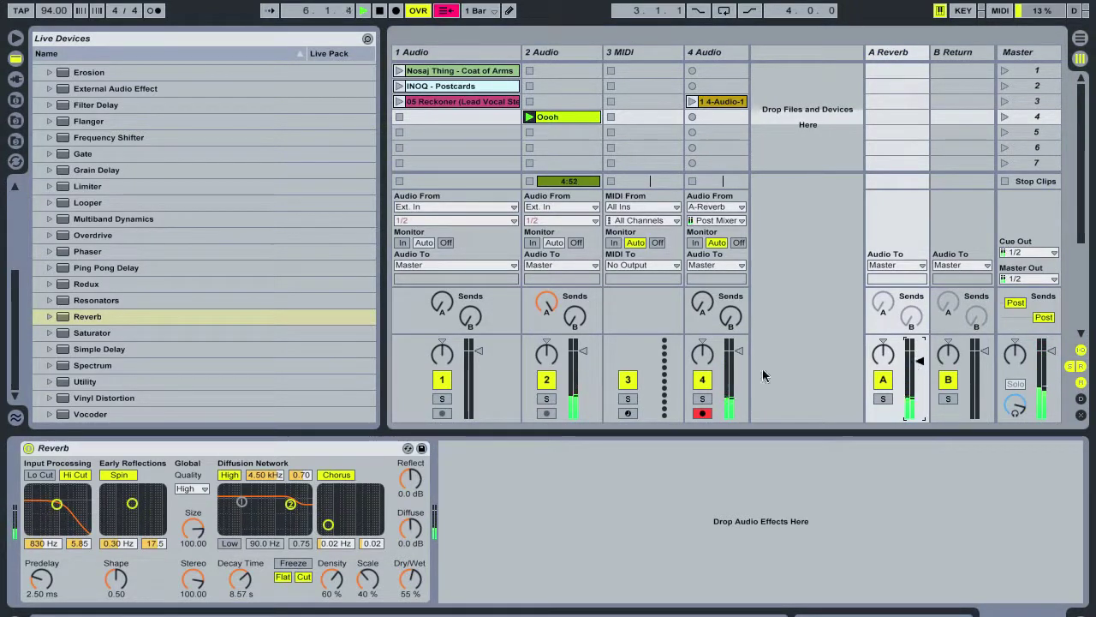
left_click(569, 265)
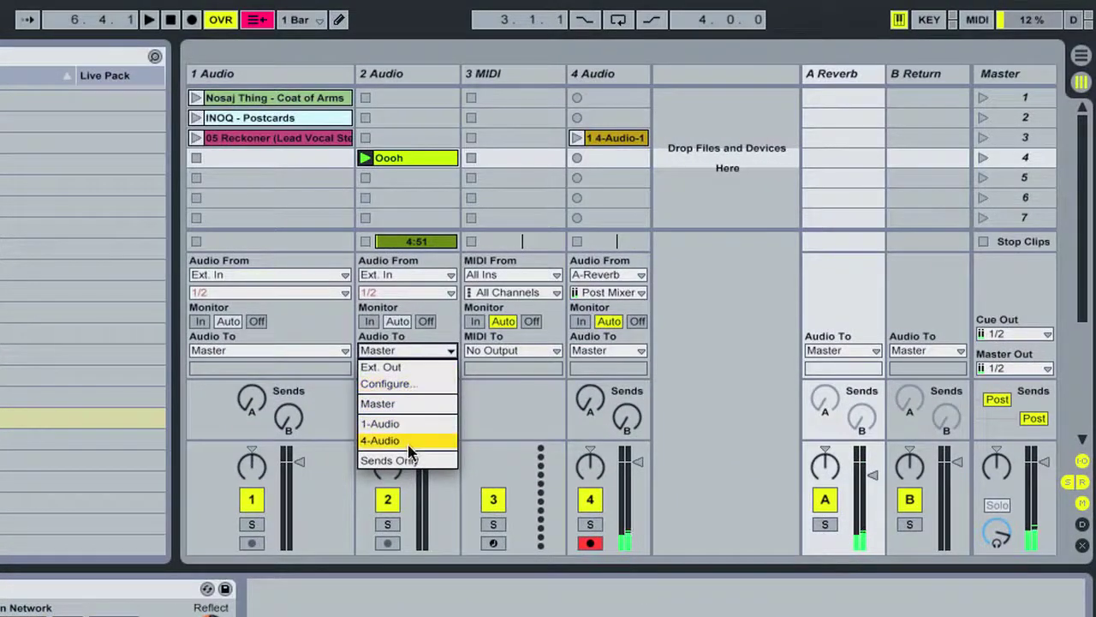
key("Escape")
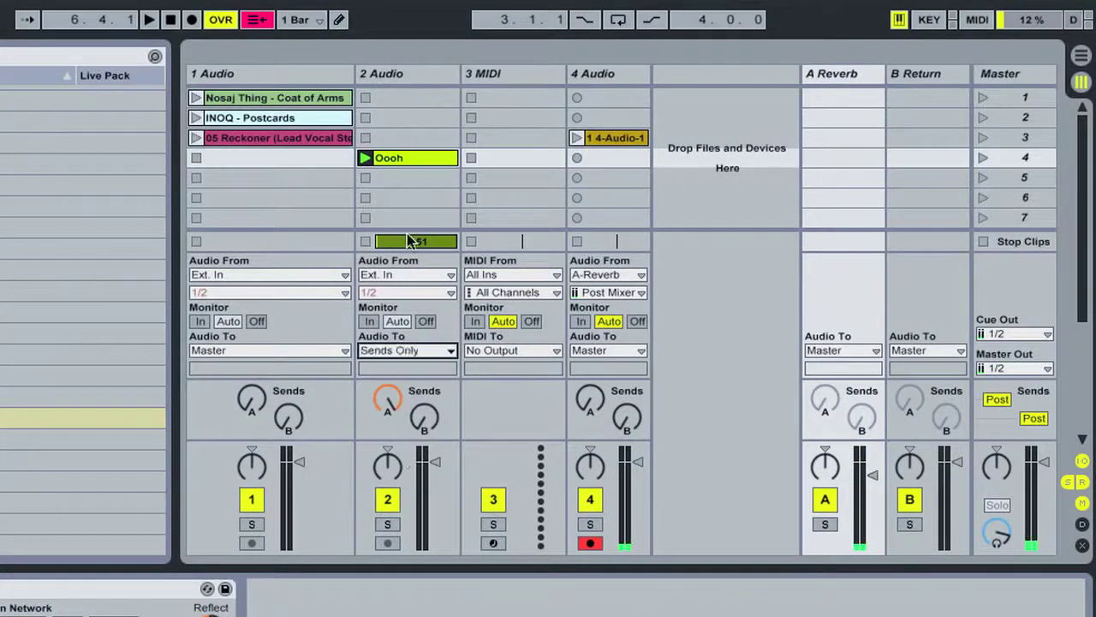
left_click(844, 74)
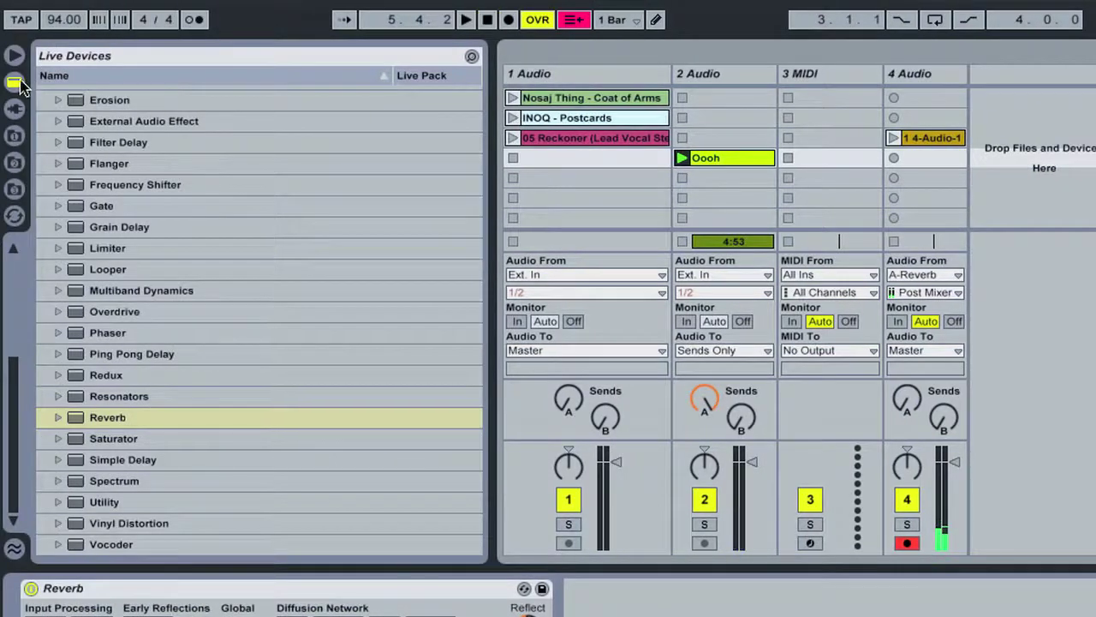
- Load the Impulse instrument onto the 3 MIDI track
left_click(17, 82)
left_click(44, 95)
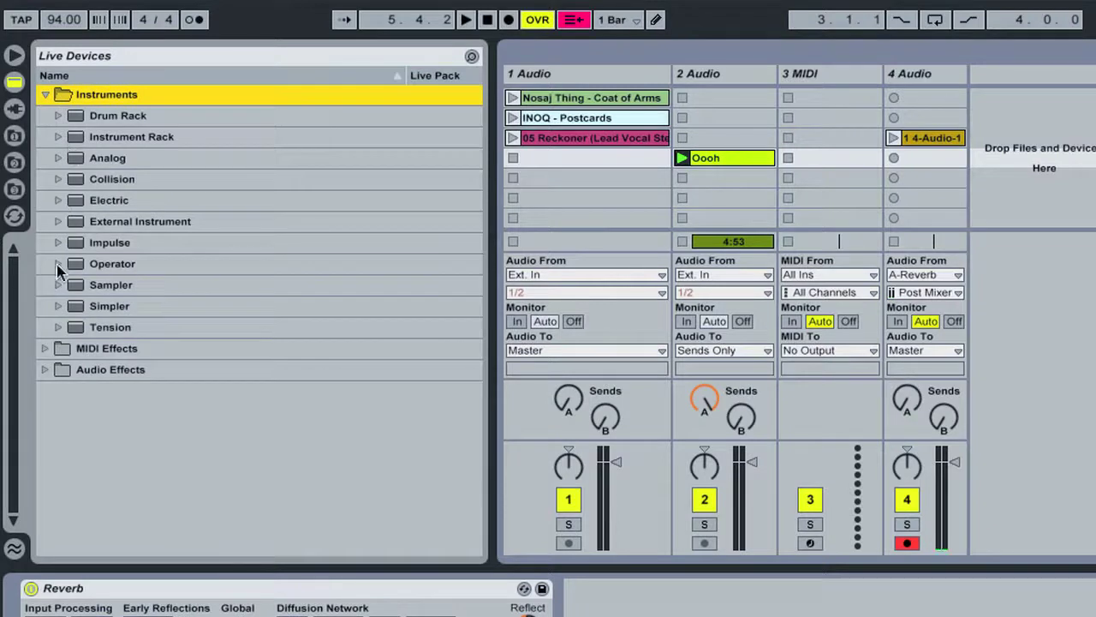
left_click(77, 243)
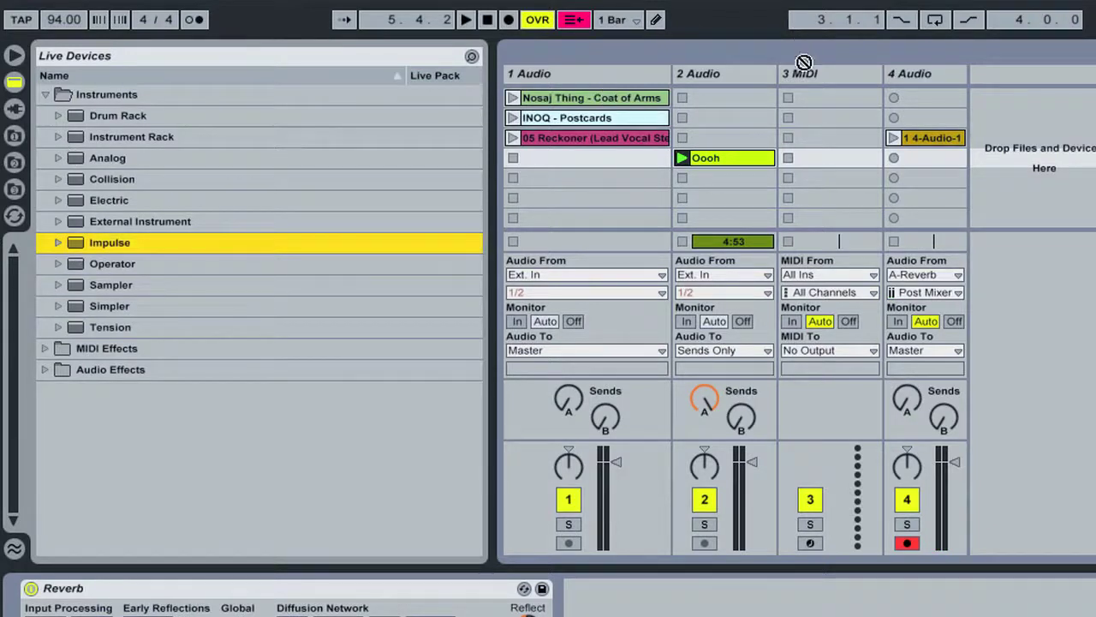
left_click_drag(804, 63, 807, 82)
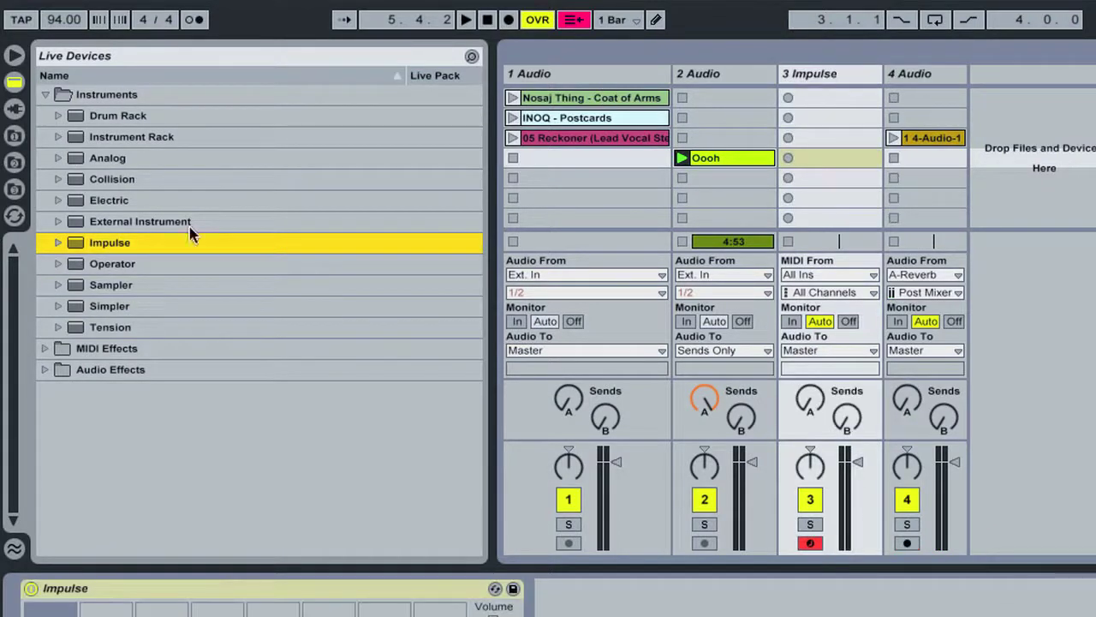
- Load BD0010.WAV from TR808WAV's BD folder onto Impulse's first pad and create a MIDI clip
left_click(14, 161)
left_click(43, 115)
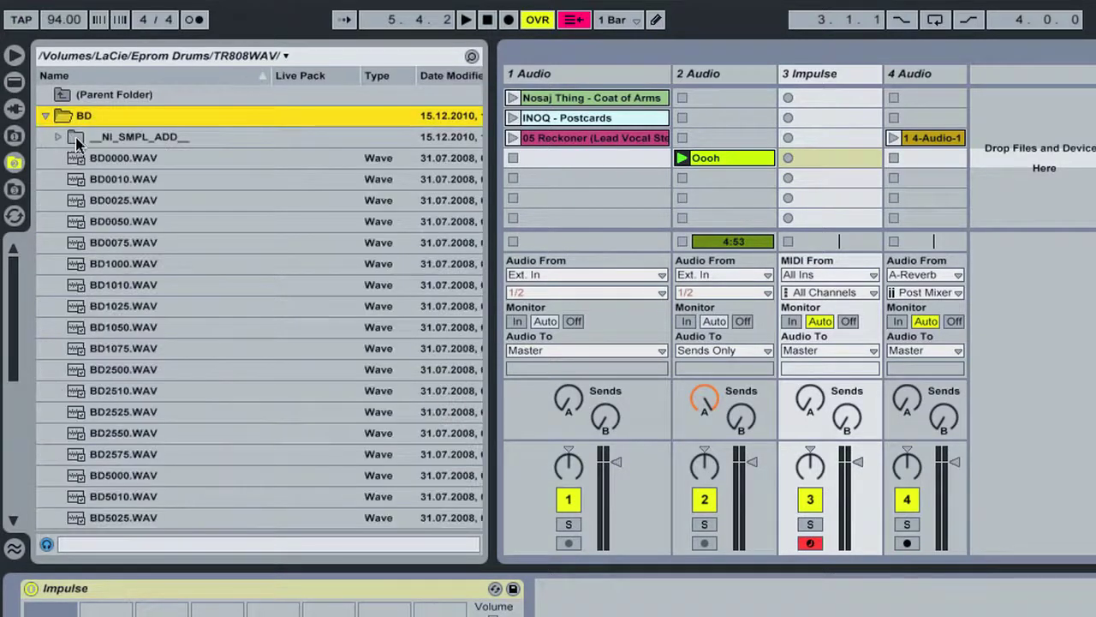
left_click(98, 179)
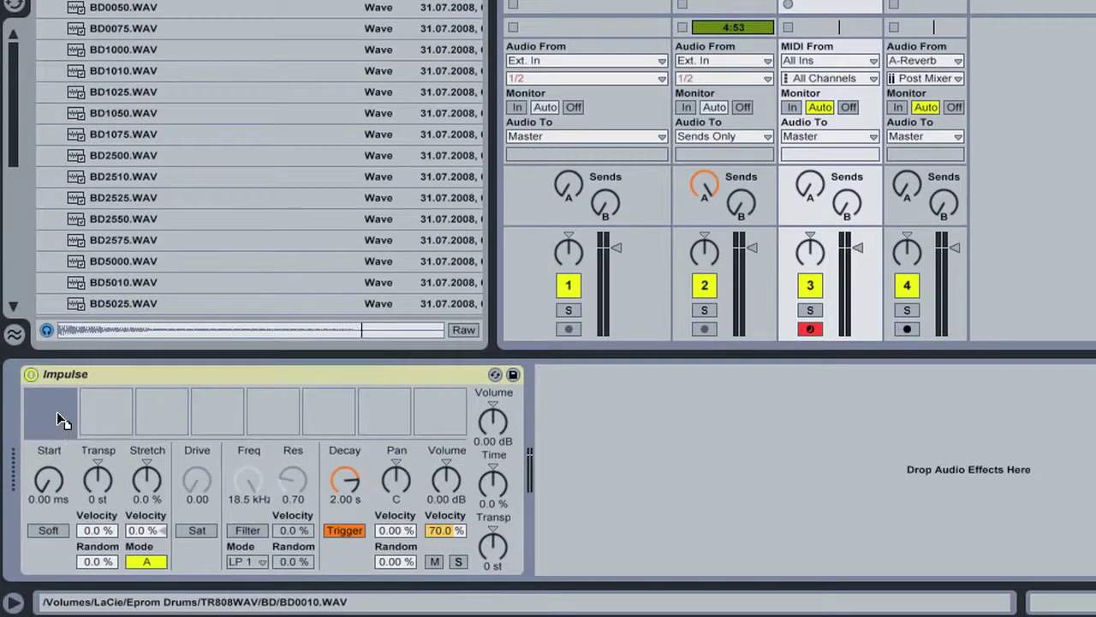
left_click_drag(56, 411, 57, 413)
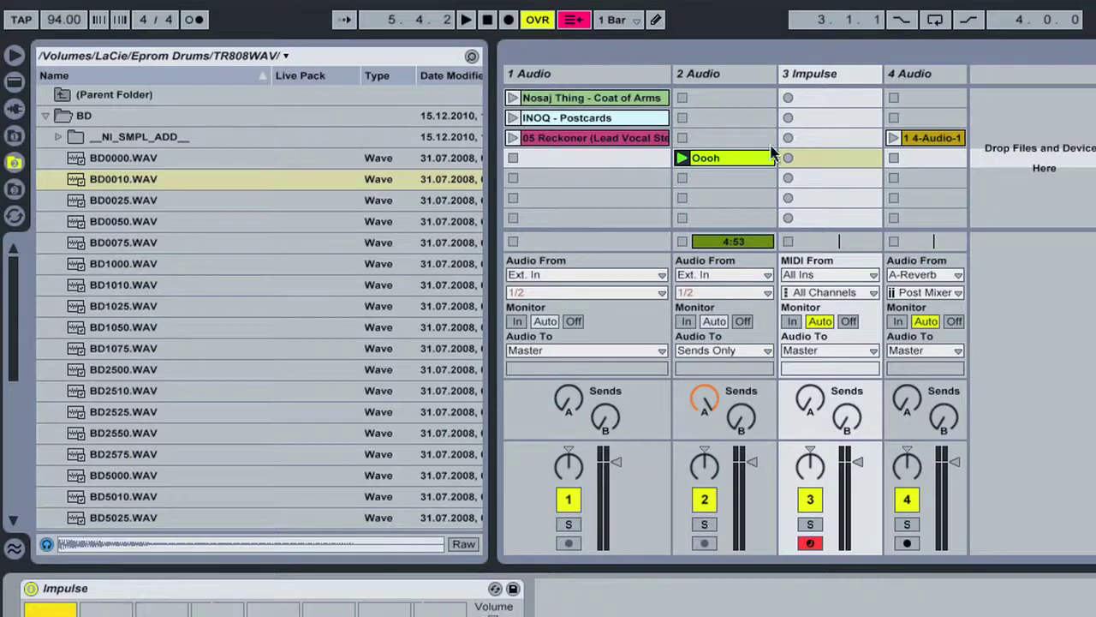
double_click(840, 161)
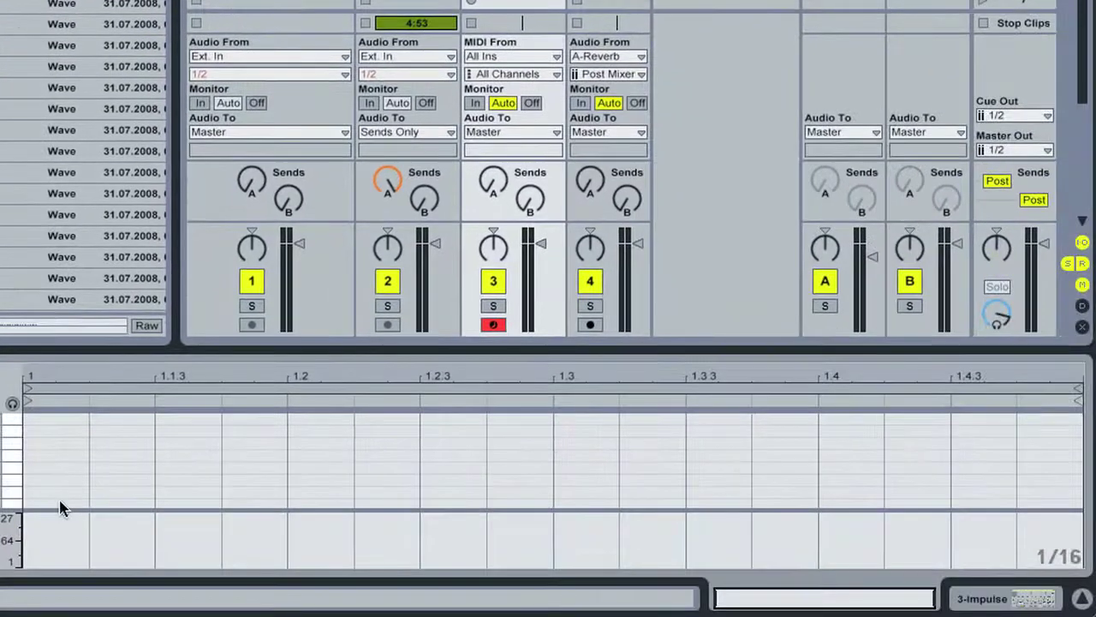
- Draw kicks at 1.1, just before 1.2, 1.3 and just before 1.4, then launch the clip
double_click(59, 501)
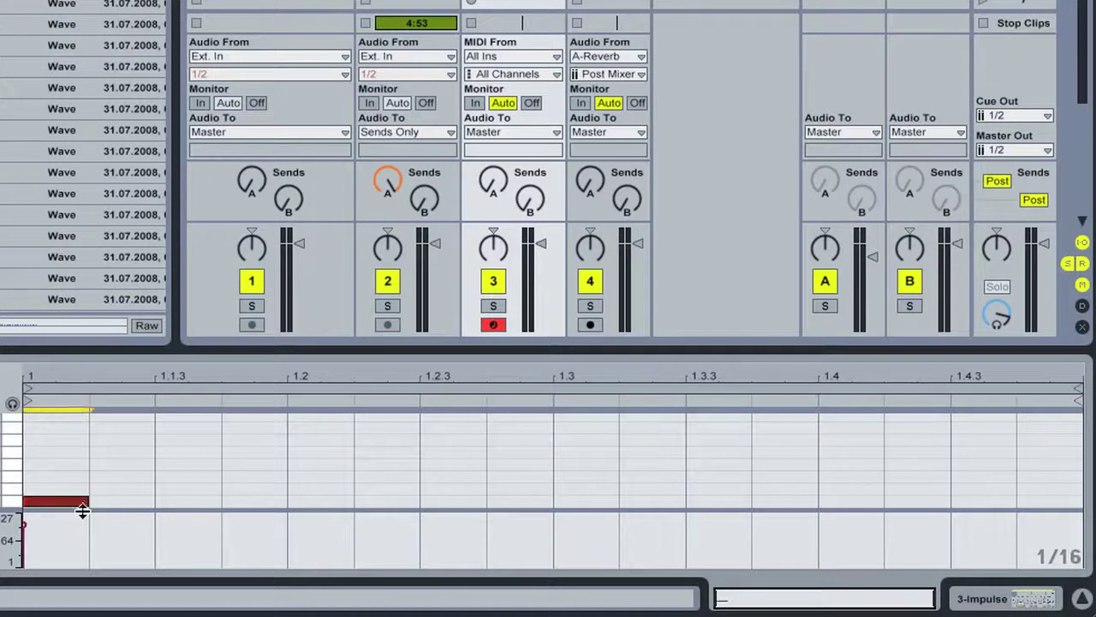
double_click(264, 502)
double_click(599, 503)
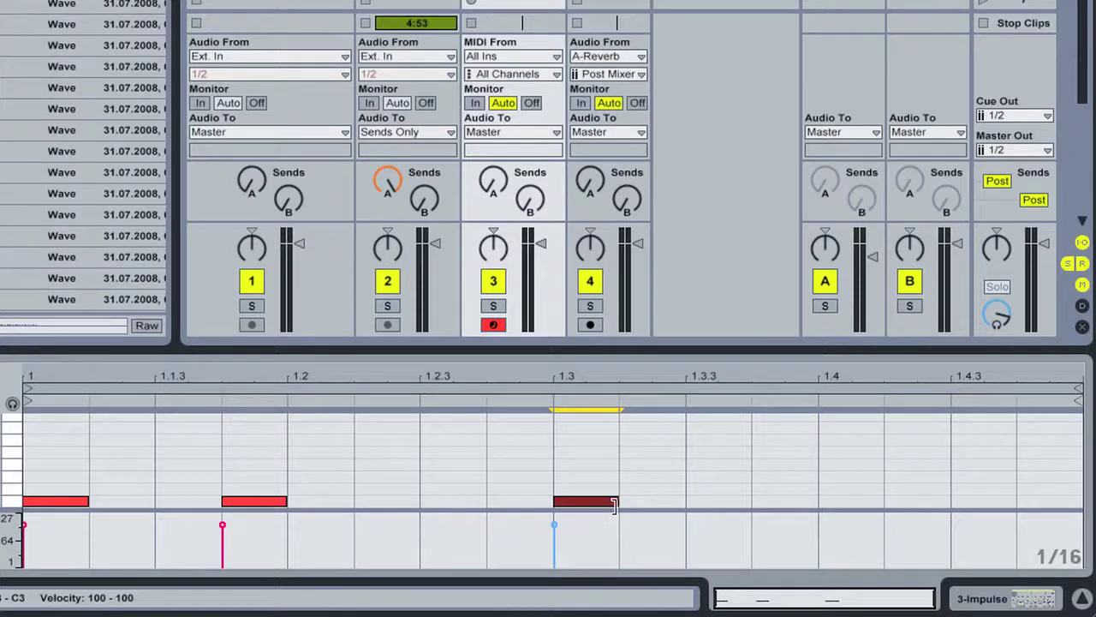
double_click(773, 504)
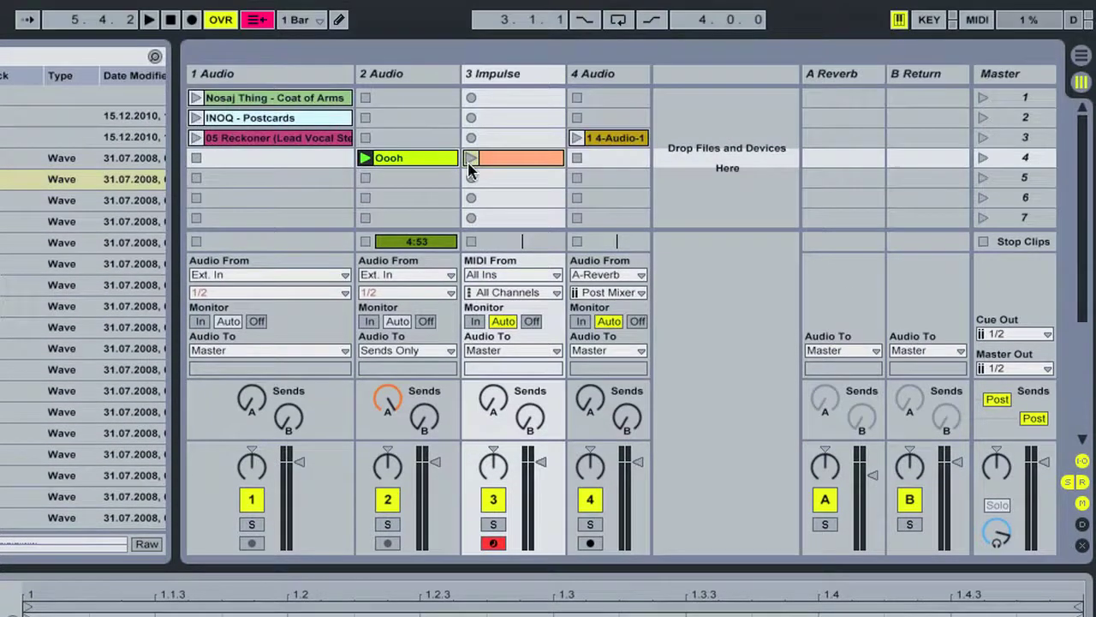
left_click(472, 158)
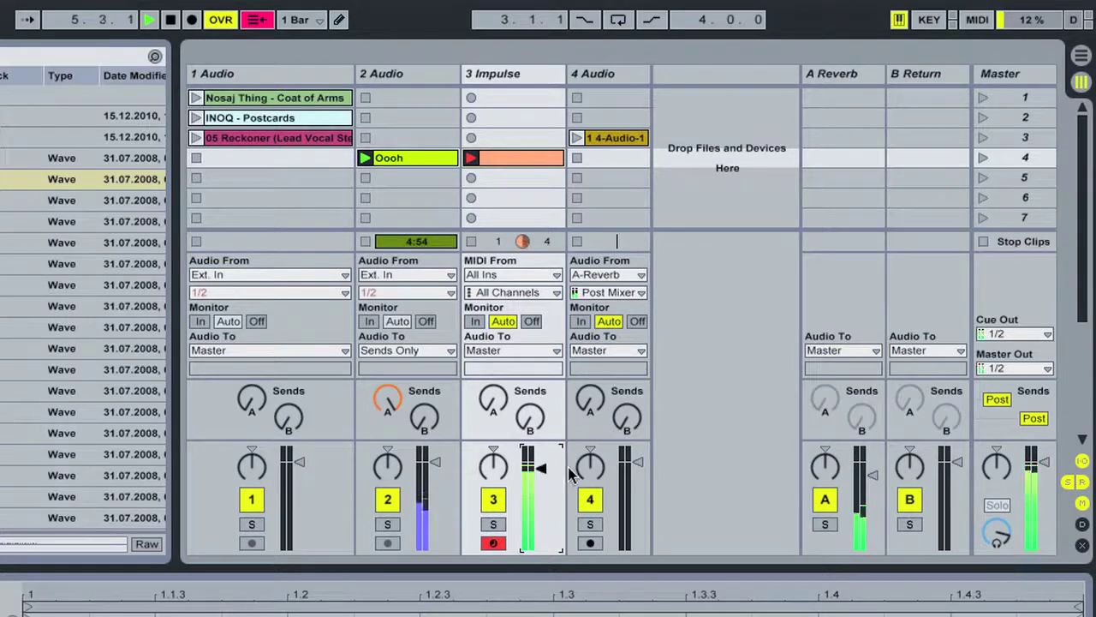
- Stop playback and add a Compressor from Audio Effects to the A Reverb return
key("space")
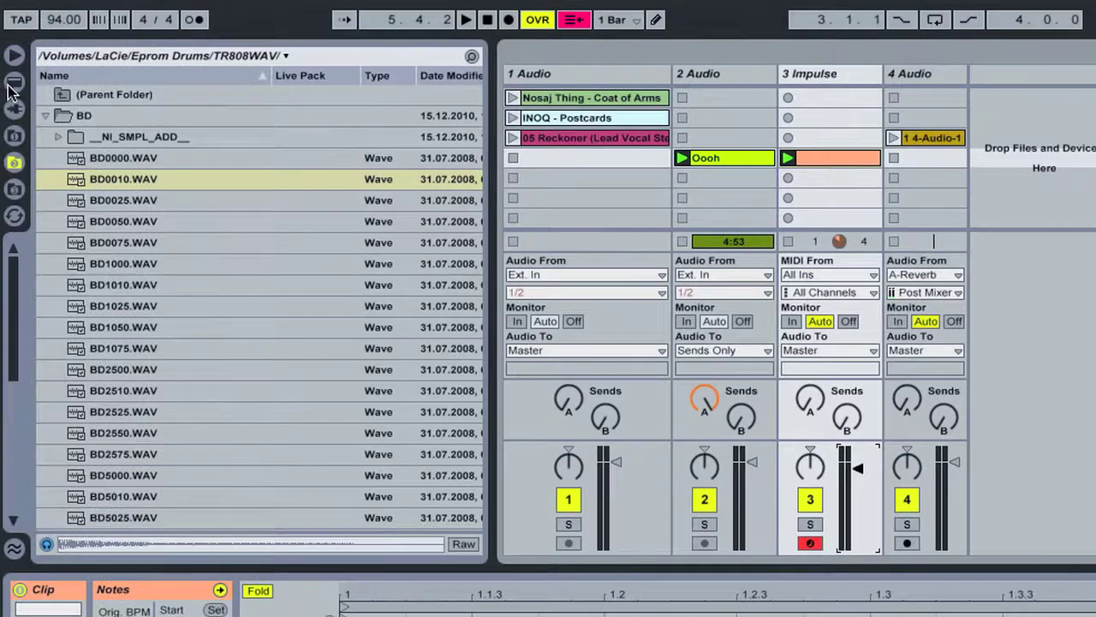
left_click(14, 82)
left_click(44, 94)
left_click(45, 137)
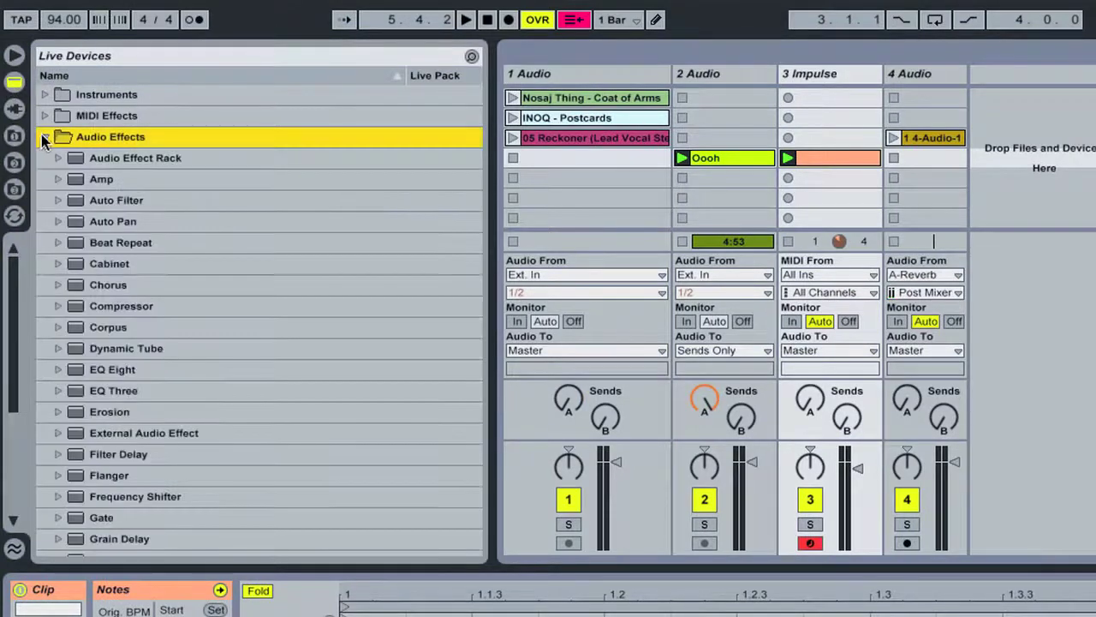
left_click(109, 306)
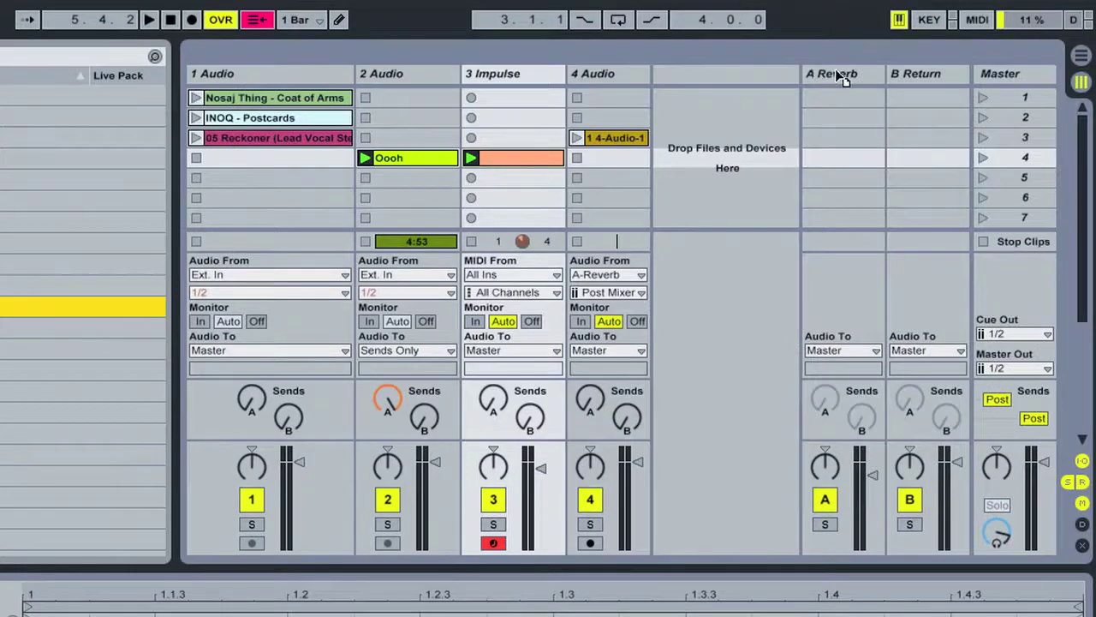
left_click(842, 75)
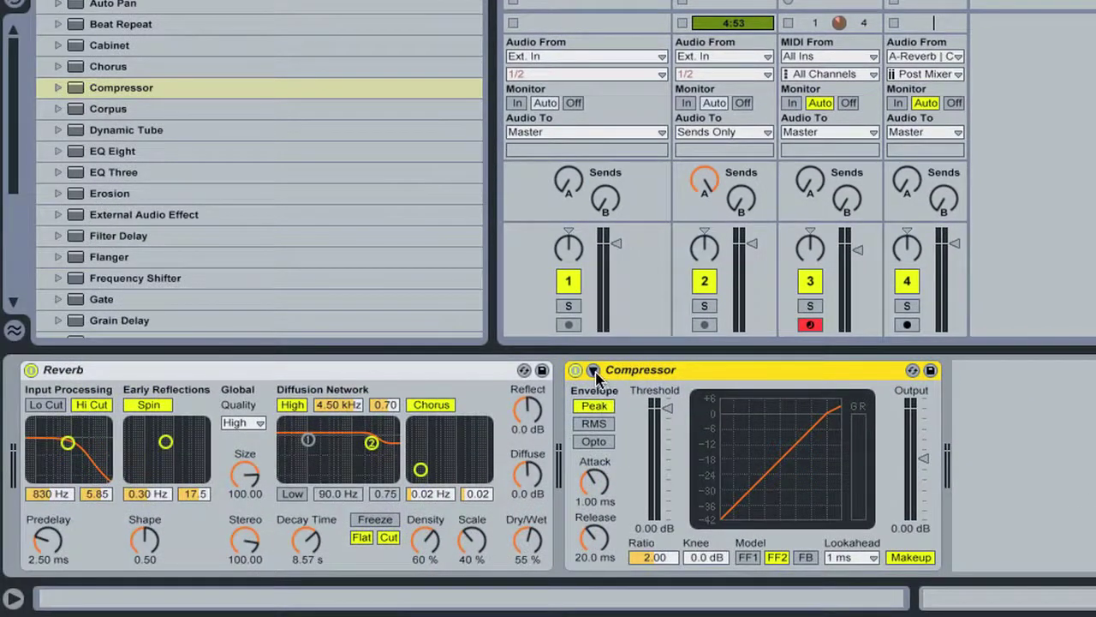
- Enable the Compressor's sidechain and key it from 3-Impulse
left_click(592, 370)
left_click(607, 391)
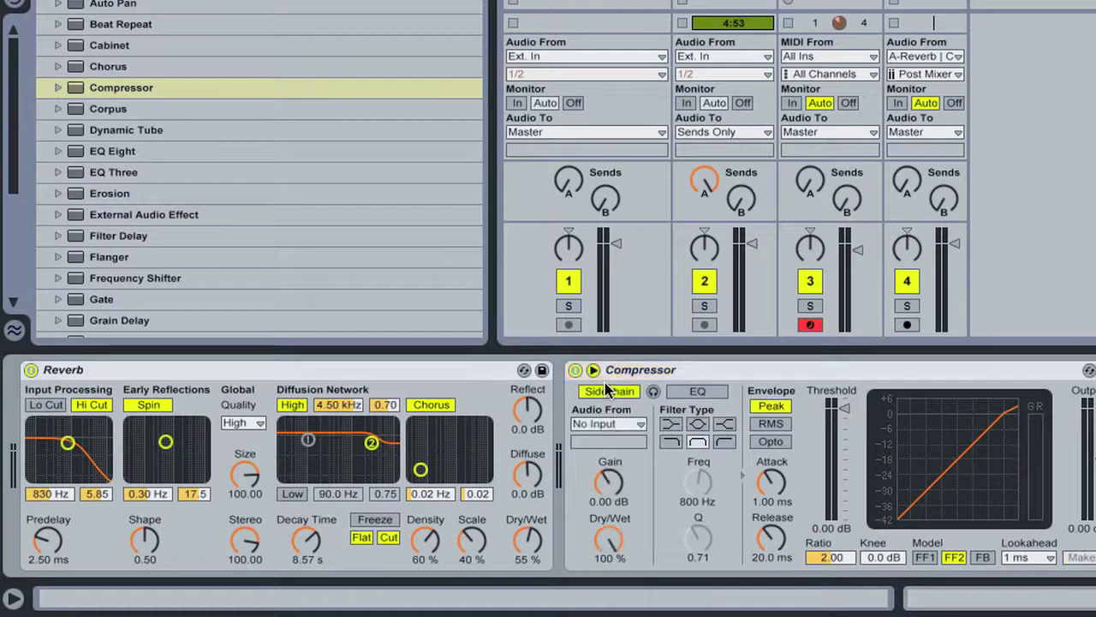
left_click(613, 423)
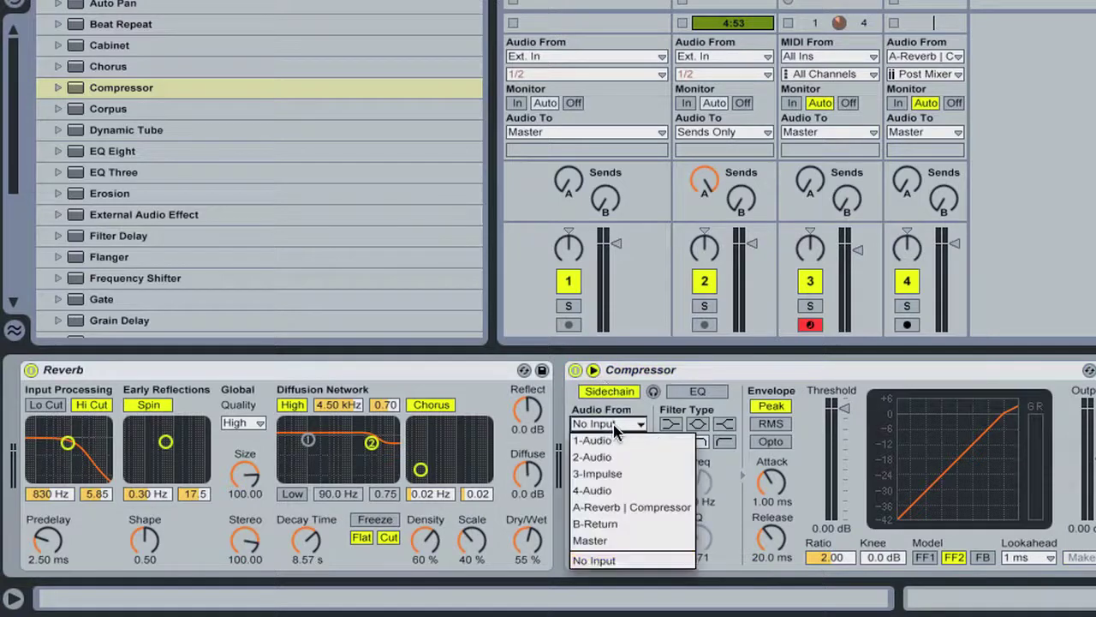
left_click(618, 471)
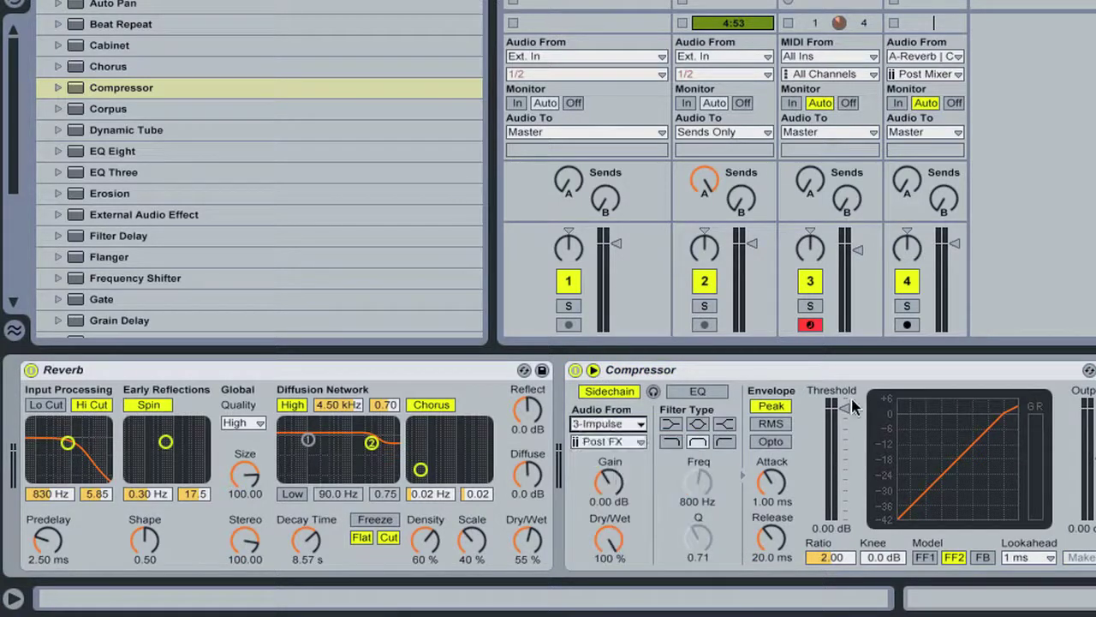
- Set the Compressor knee to 18 dB and threshold to -51.5 dB
left_click_drag(851, 412, 849, 494)
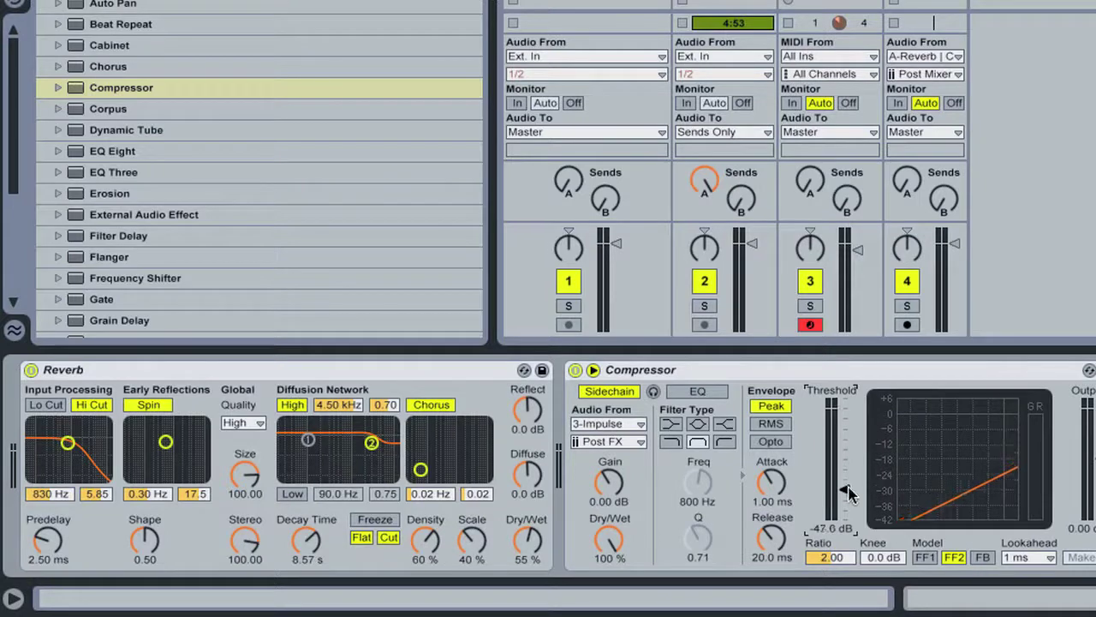
left_click_drag(893, 559, 893, 559)
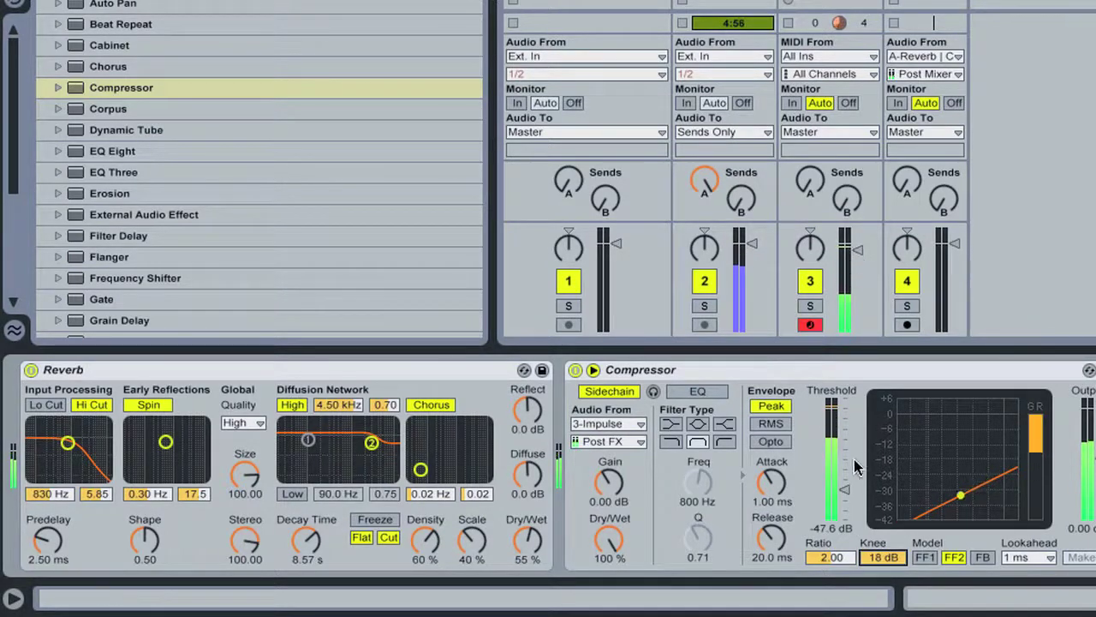
mouse_move(846, 488)
left_mouse_down()
mouse_move(848, 456)
mouse_move(852, 501)
left_mouse_up()
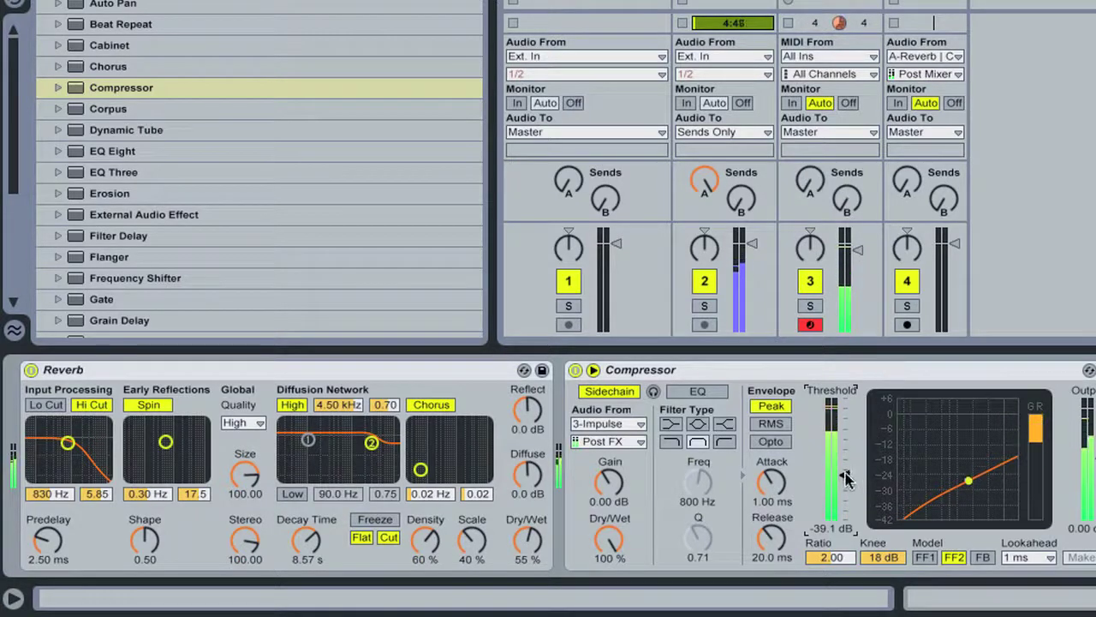
left_click_drag(846, 478, 846, 500)
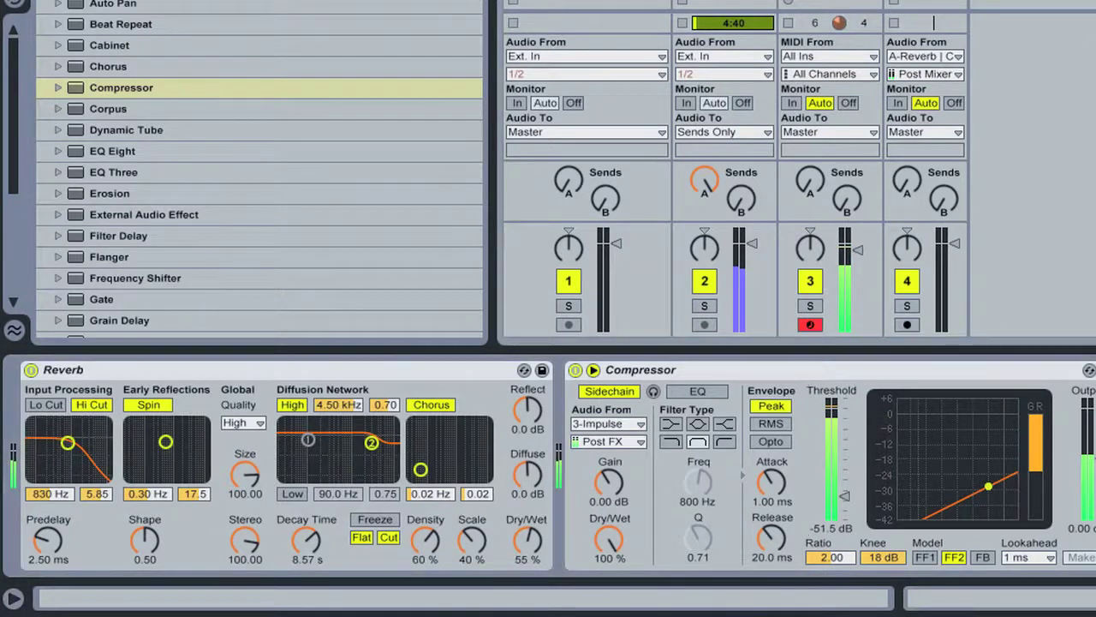
key("shift+Tab")
left_click(579, 505)
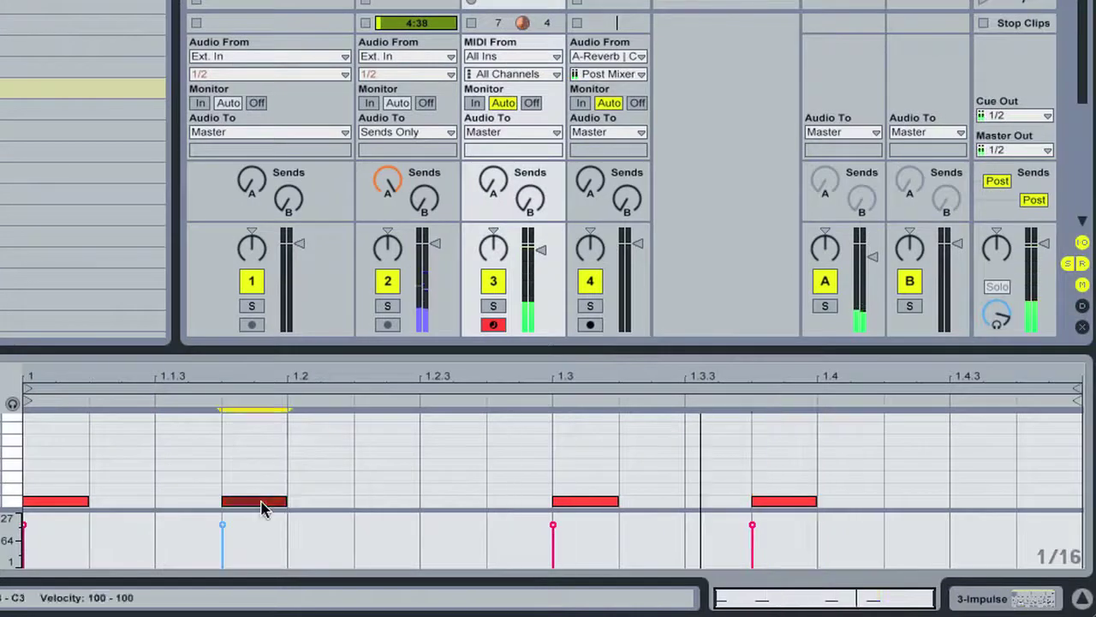
key("Delete")
left_click(803, 506)
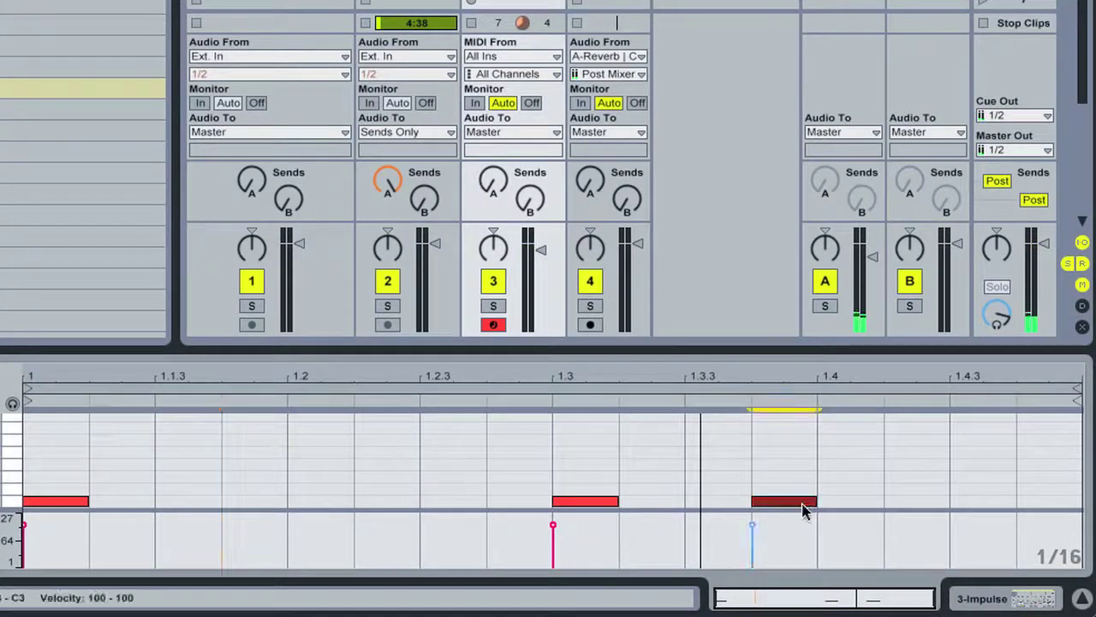
key("Delete")
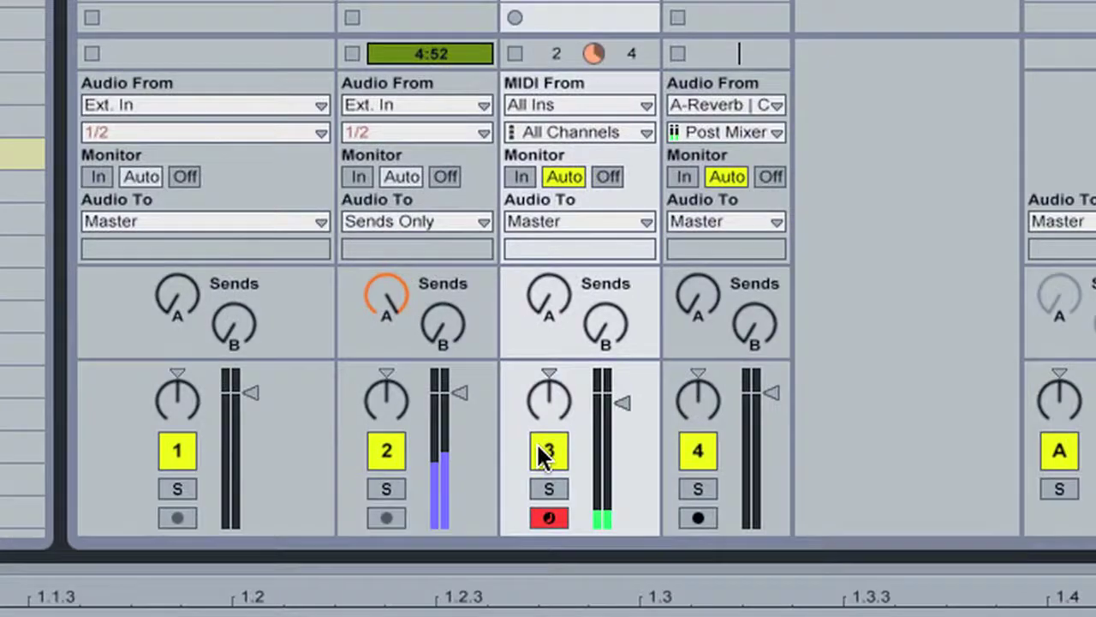
left_click(513, 361)
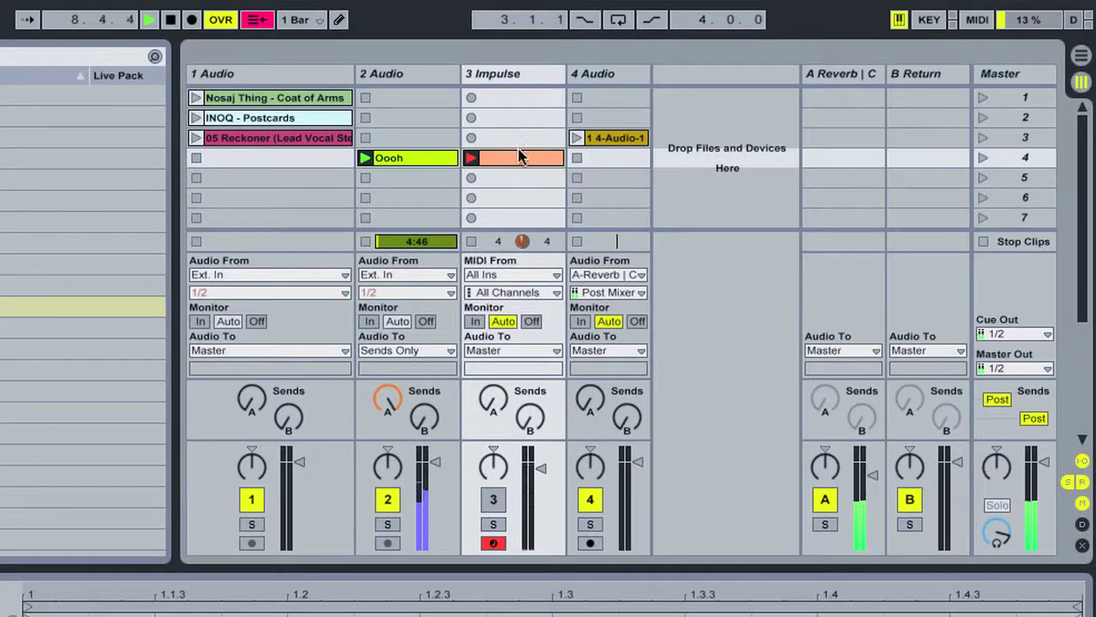
left_click(497, 500)
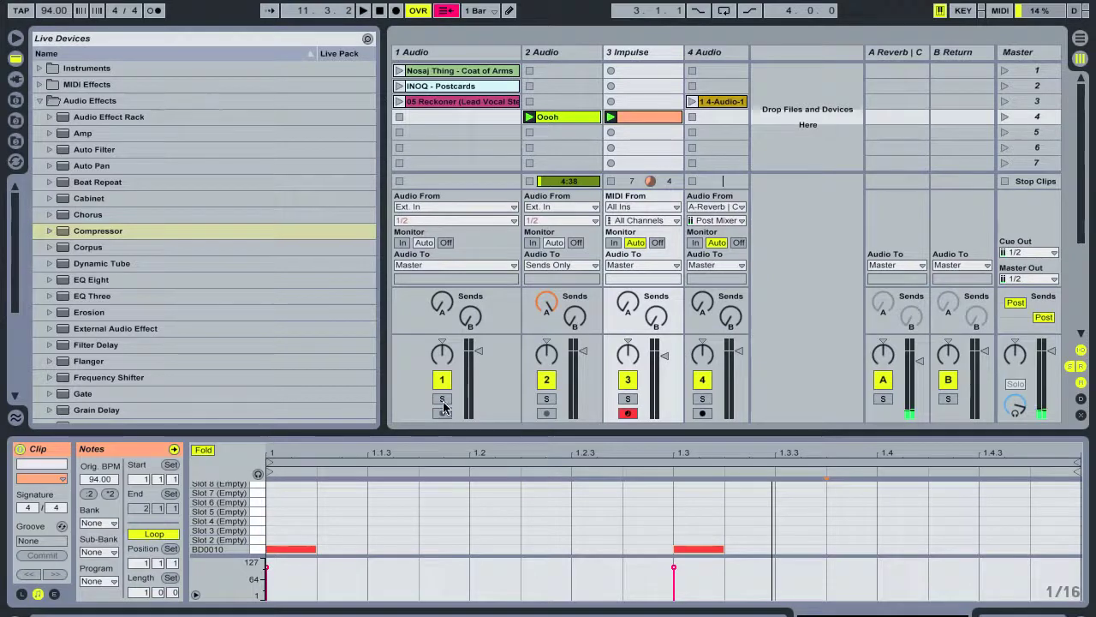
- Solo track 1 to hear INOQ - Postcards, then stop, unsolo and stop the clip
left_click(442, 399)
left_click(399, 86)
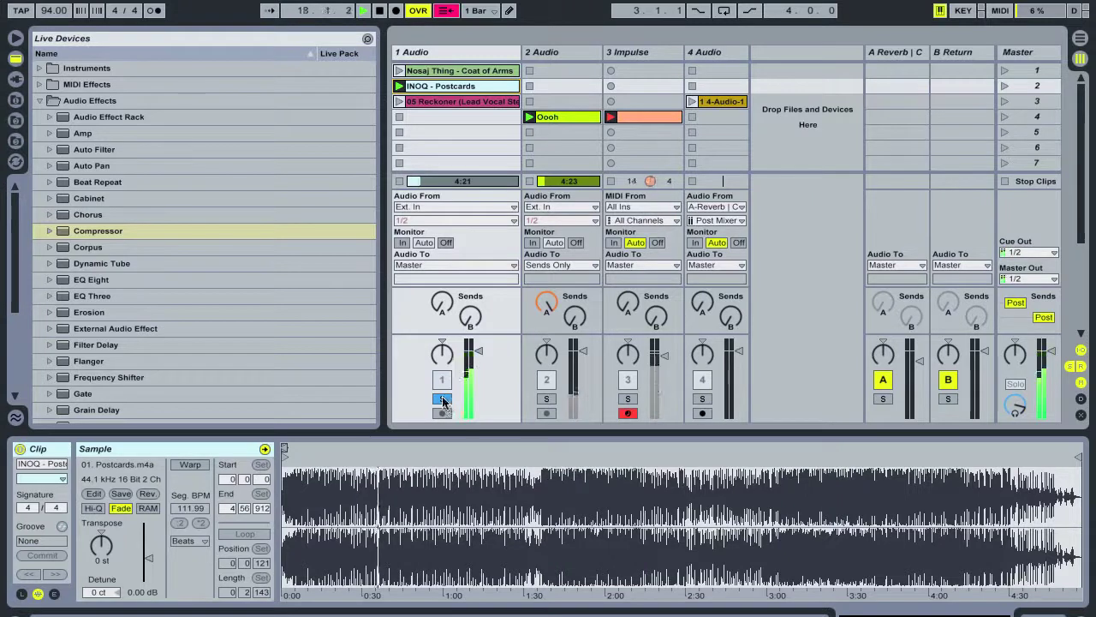
key("space")
left_click(442, 400)
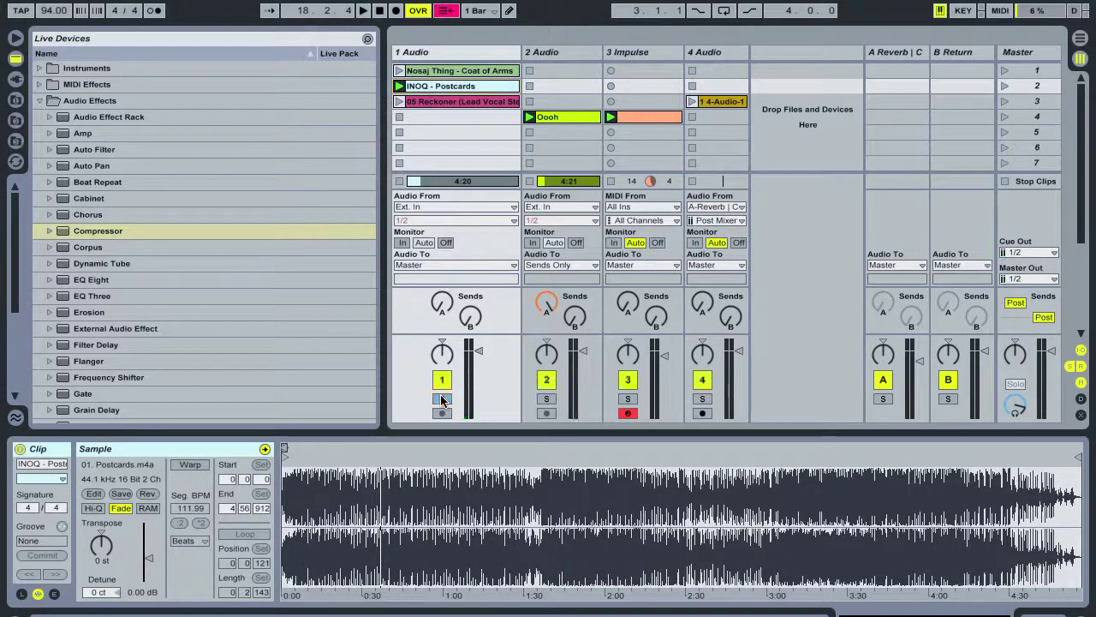
left_click(400, 181)
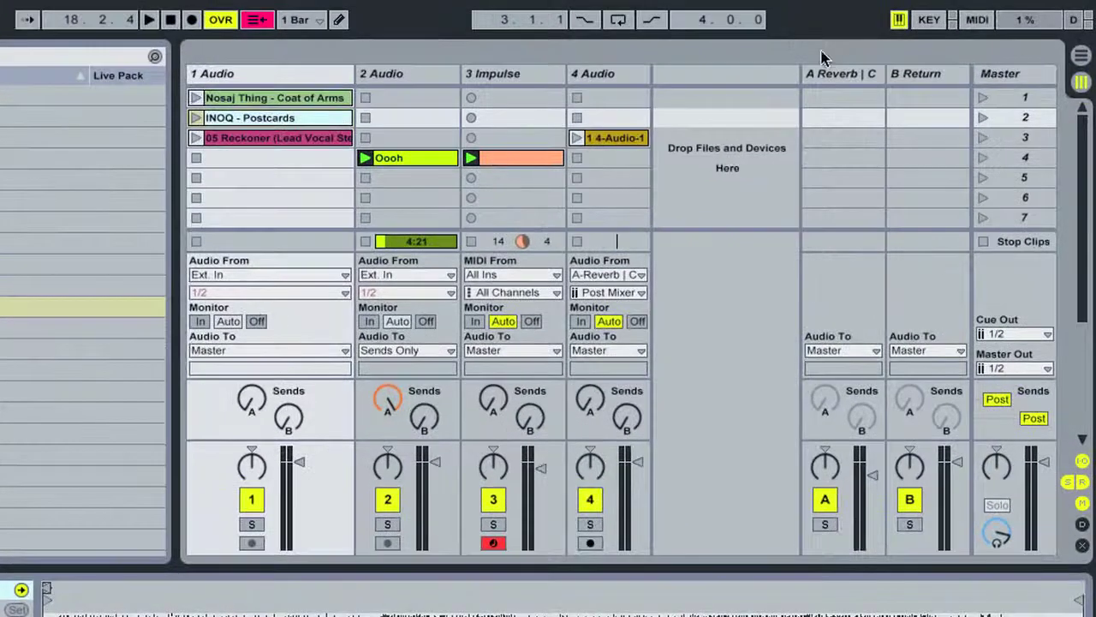
- Stop the Impulse clip and add a Gate after the Reverb on the A Reverb return
left_click(472, 242)
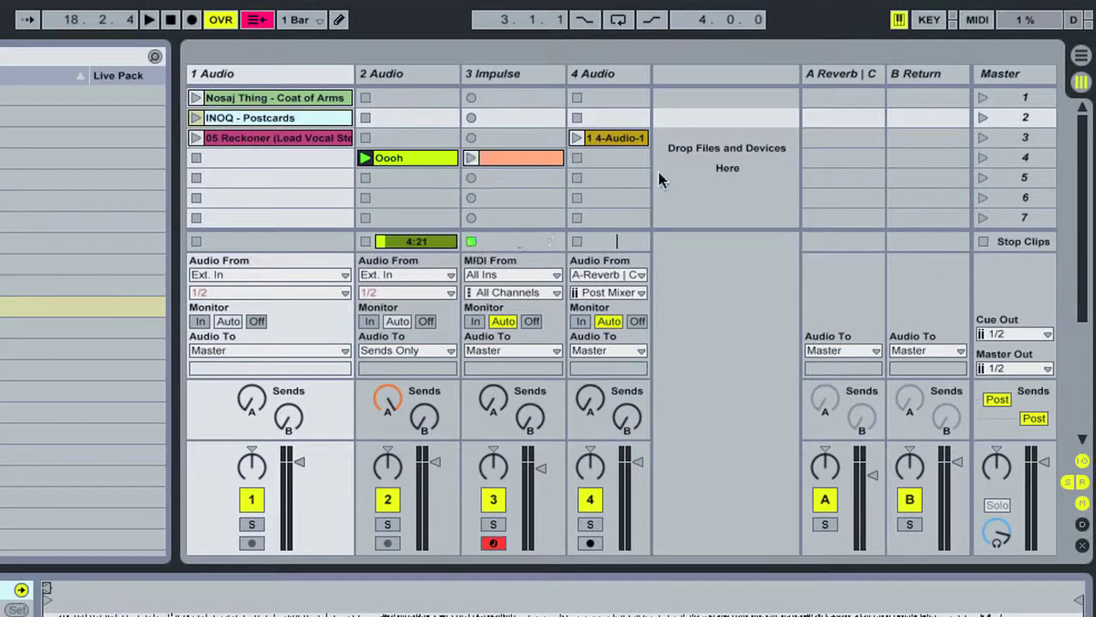
left_click(841, 73)
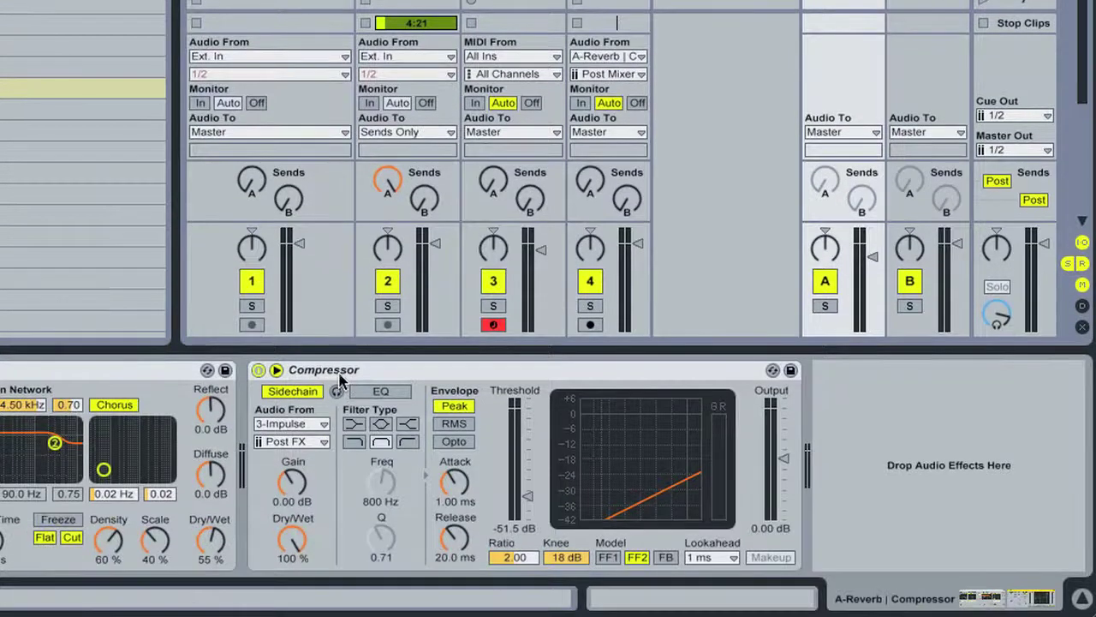
left_click(339, 375)
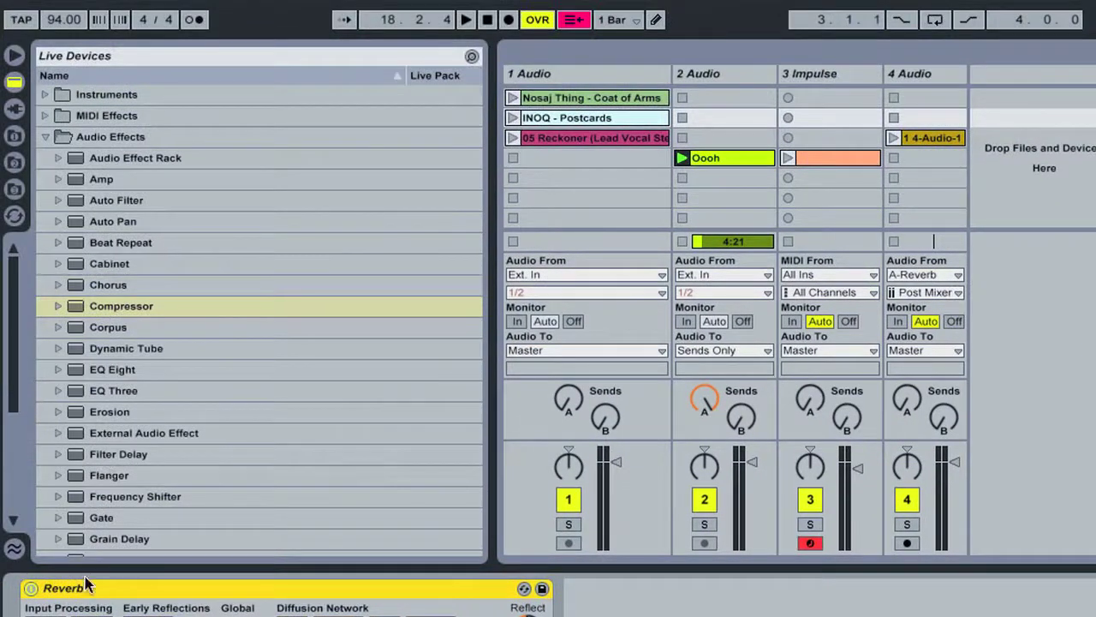
left_click_drag(94, 518, 655, 616)
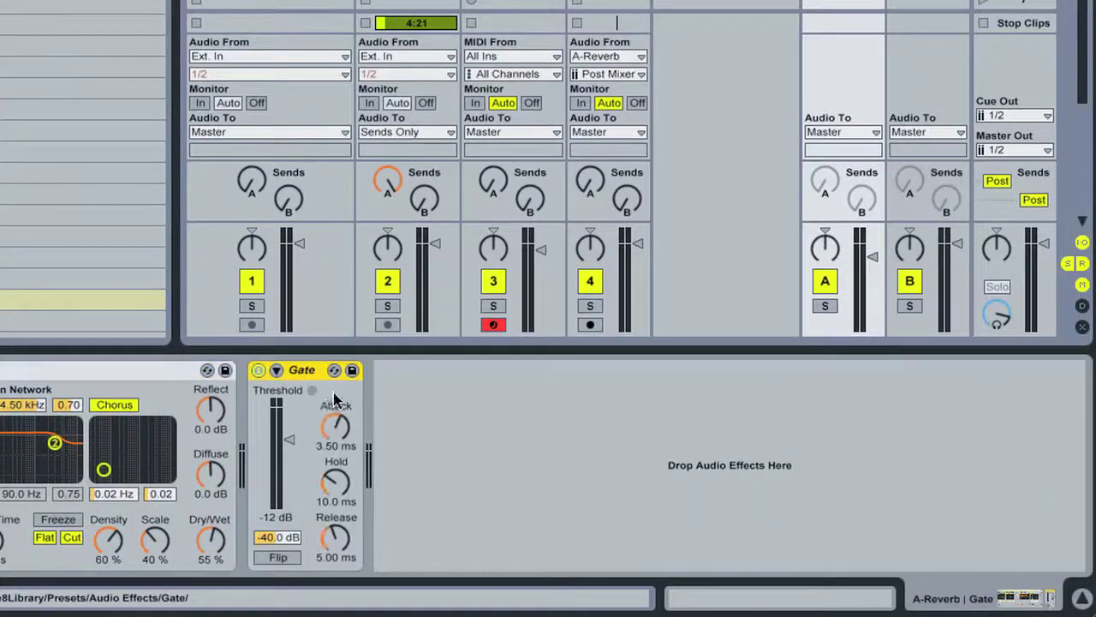
- Key the Gate's sidechain from 3-Impulse and set its floor to -inf dB
left_click(275, 369)
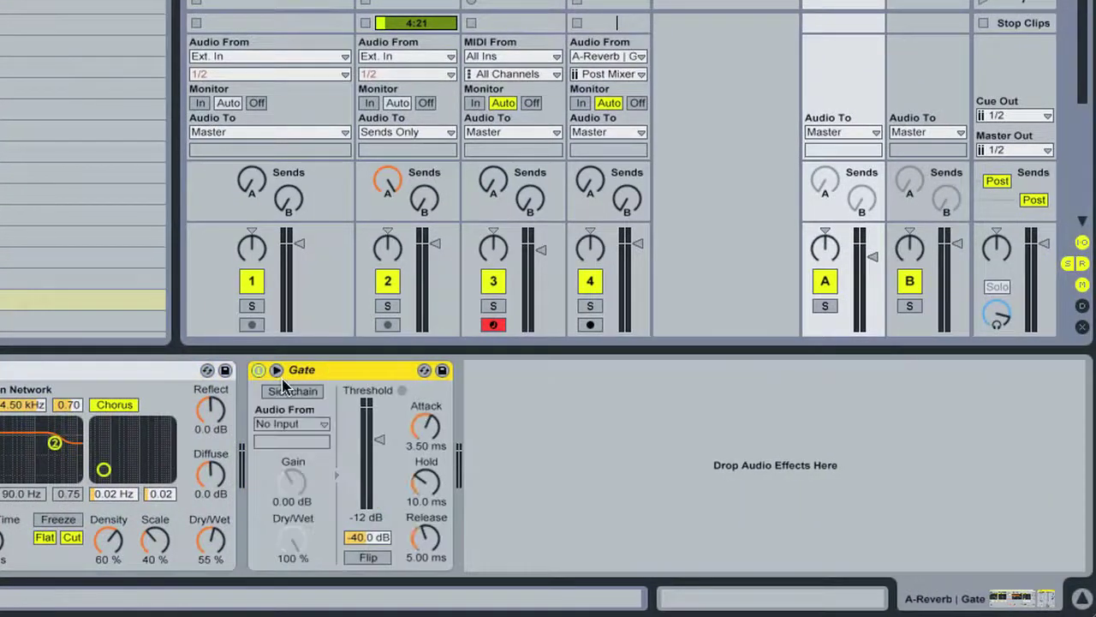
left_click(304, 424)
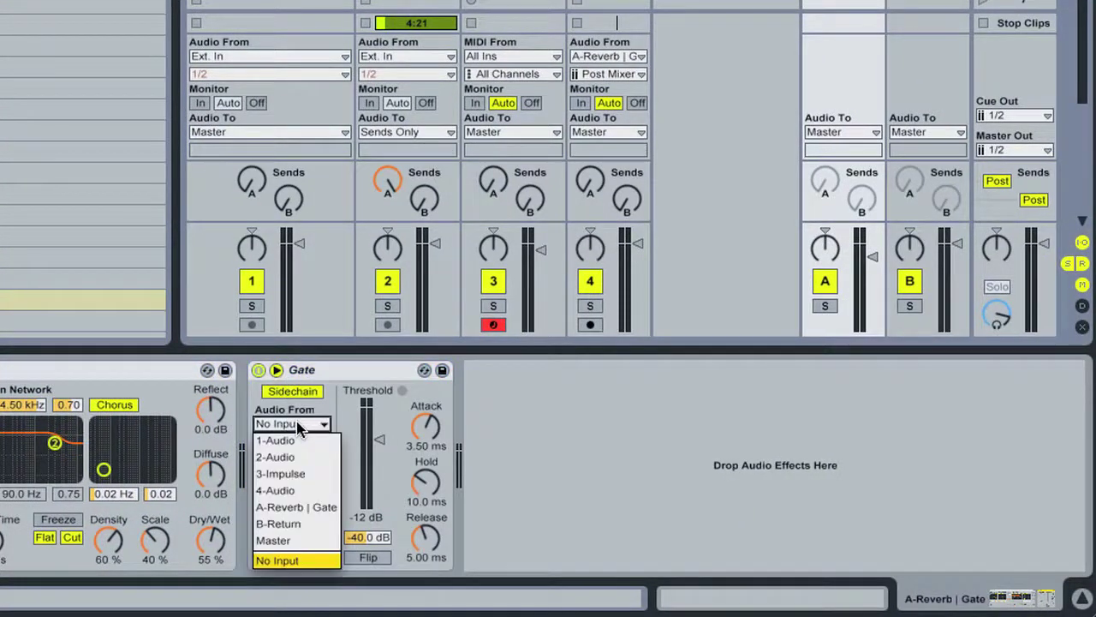
left_click(299, 472)
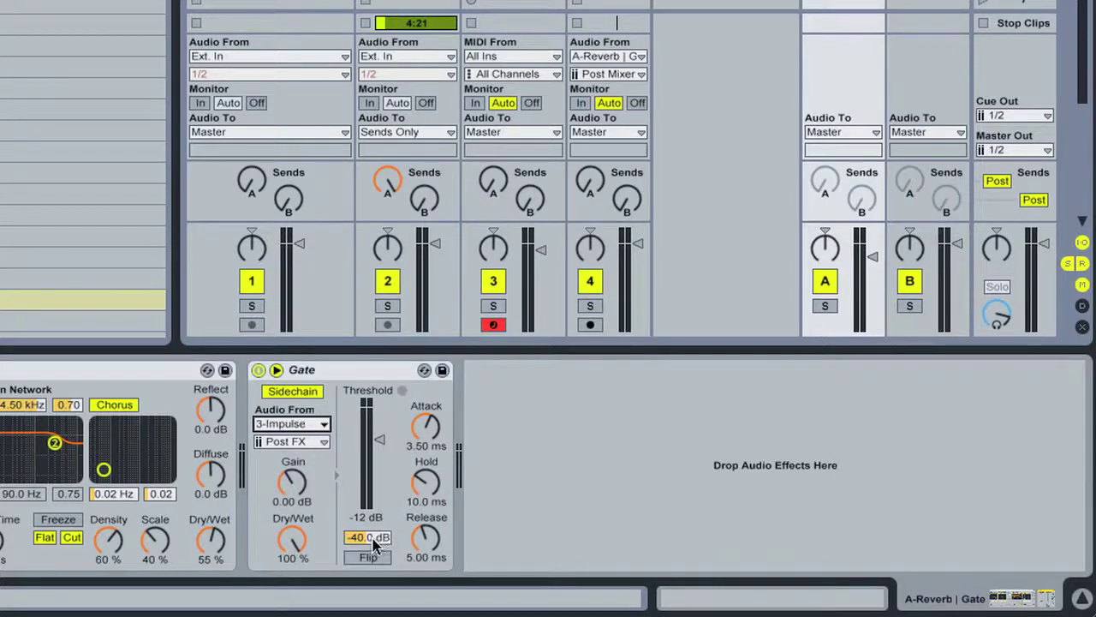
left_click_drag(374, 545, 374, 599)
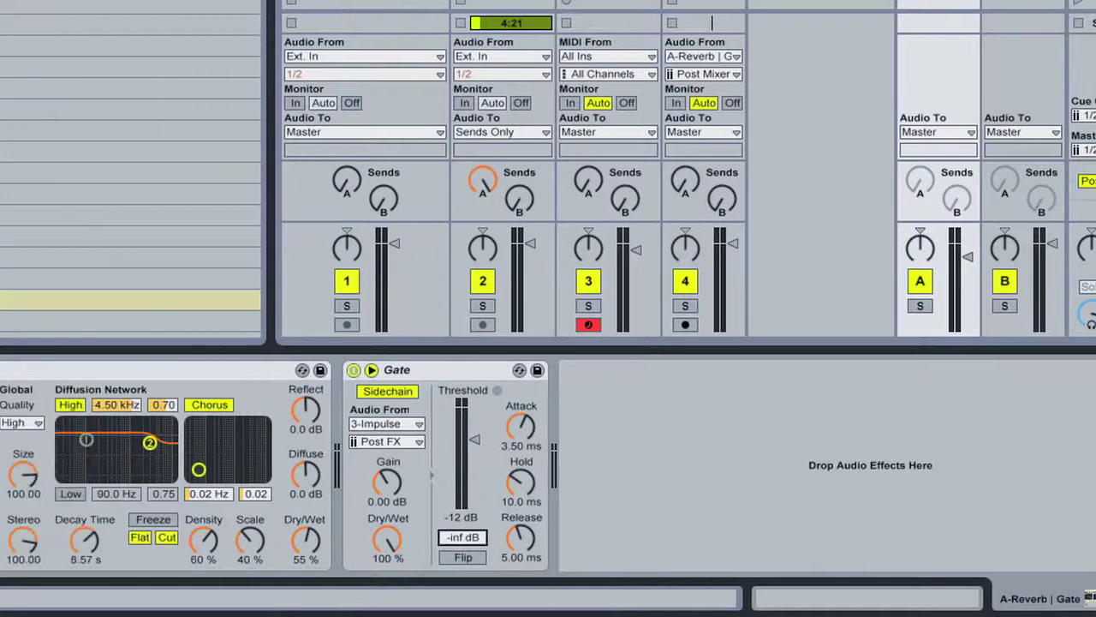
left_click(13, 597)
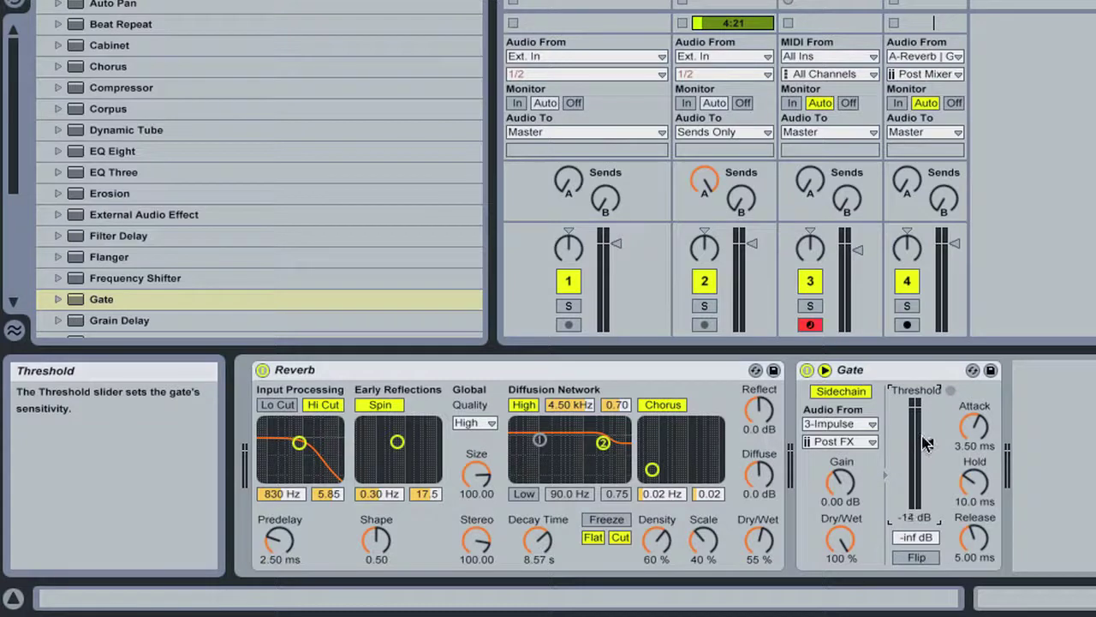
- Start playback and deactivate the 3-Impulse drum track
left_click(925, 541)
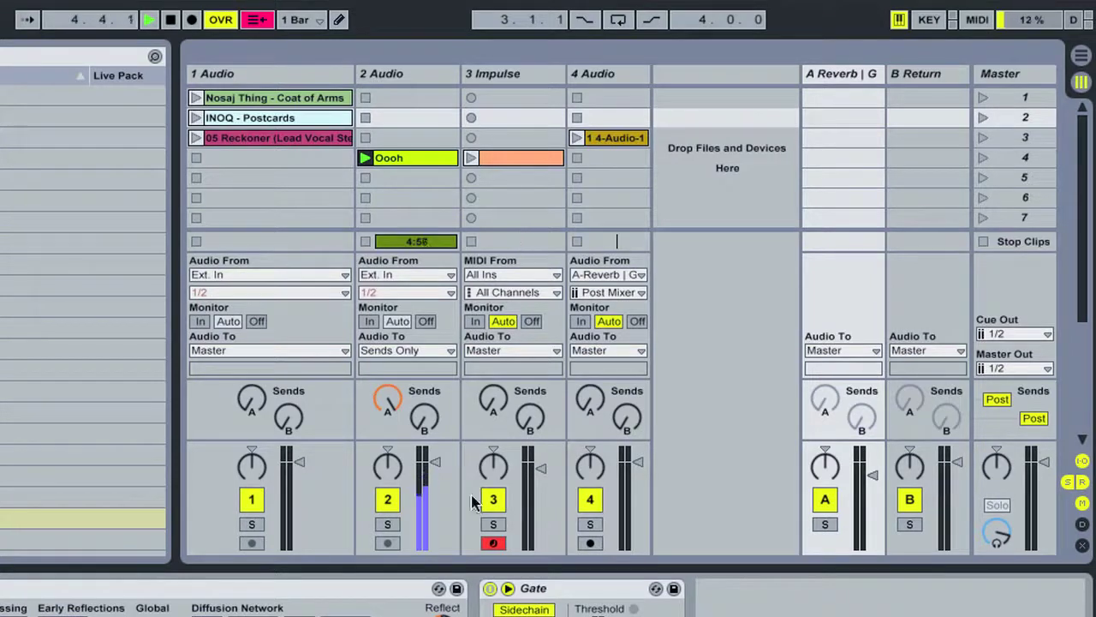
left_click(518, 78)
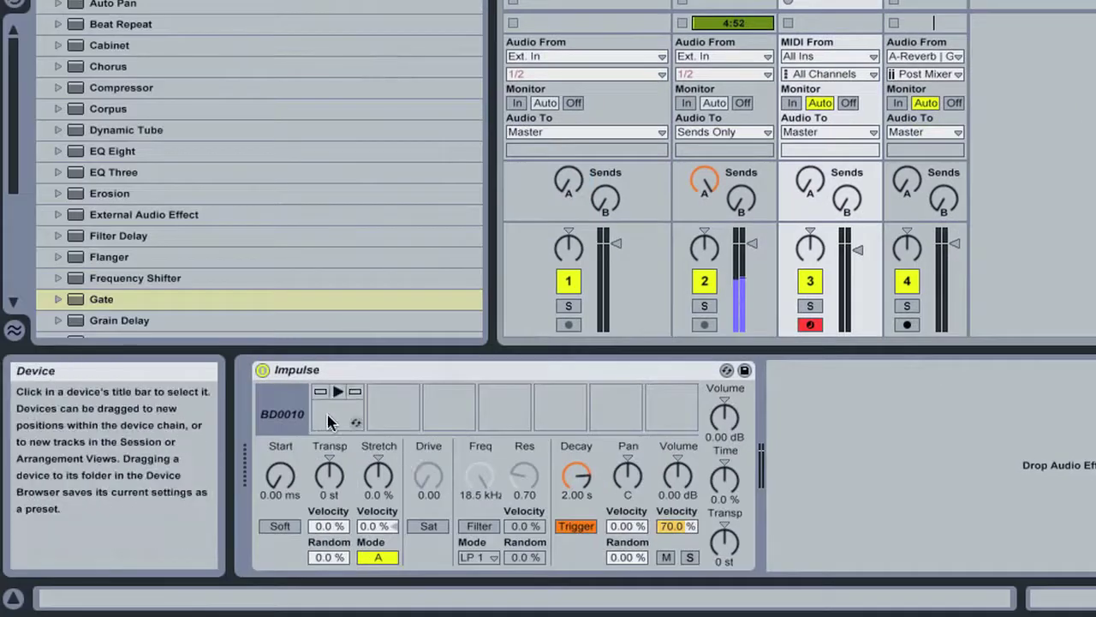
key("z")
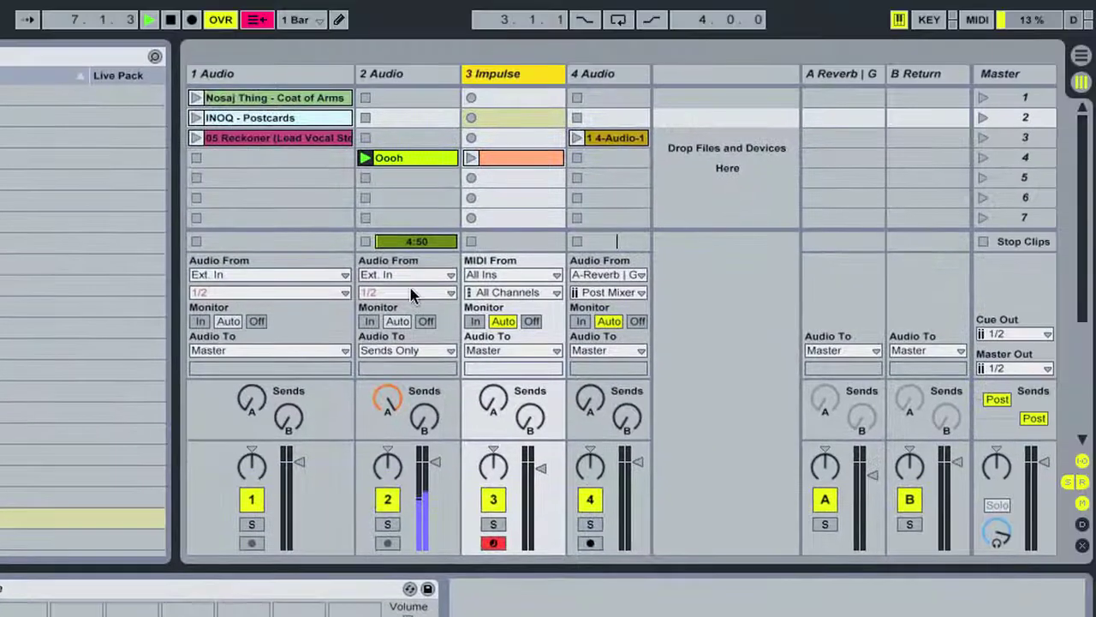
key("space")
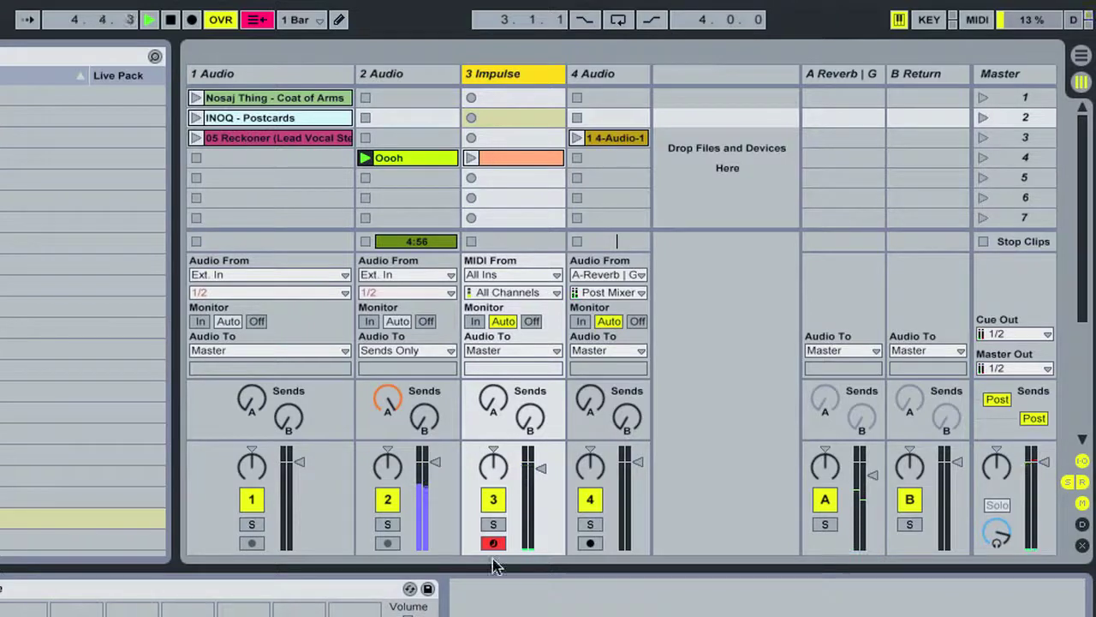
left_click(494, 500)
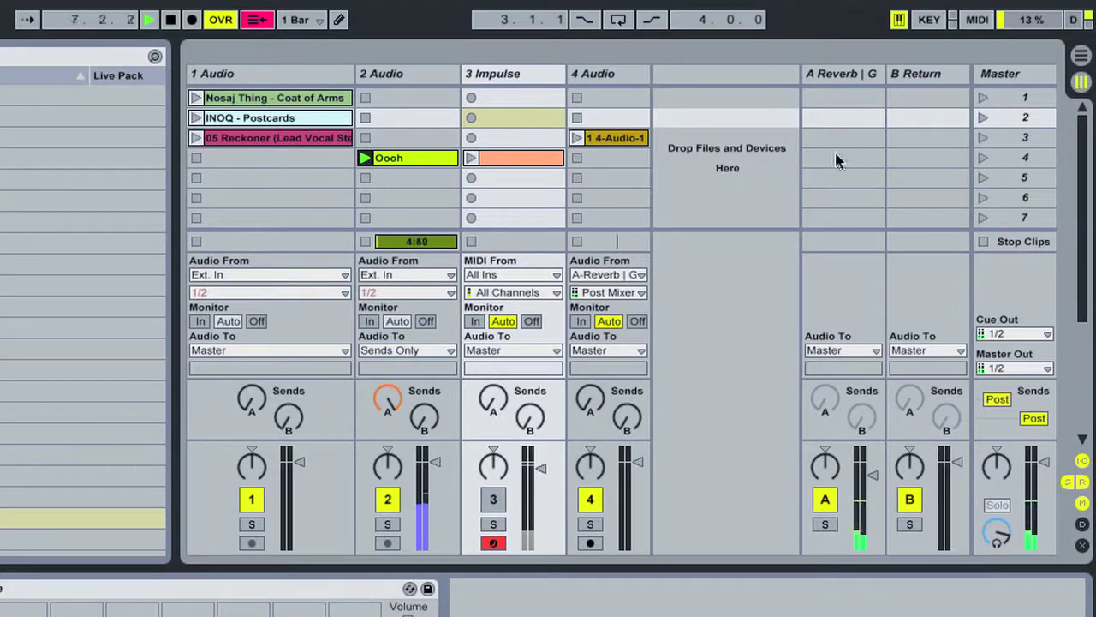
- Stop playback and switch off the Gate on the A Reverb return
left_click(840, 74)
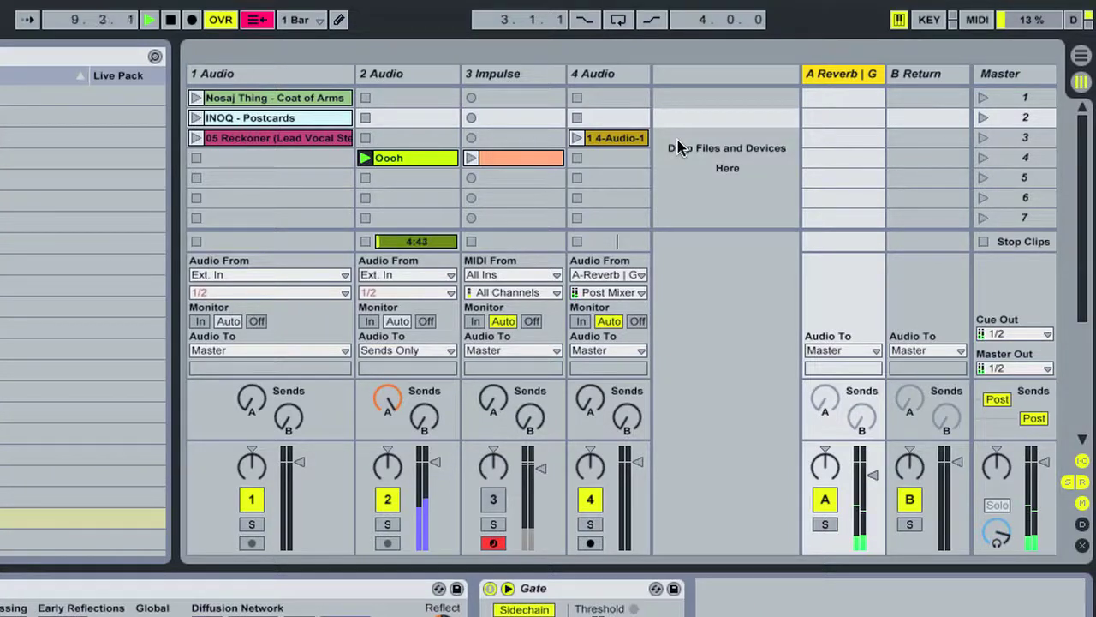
key("space")
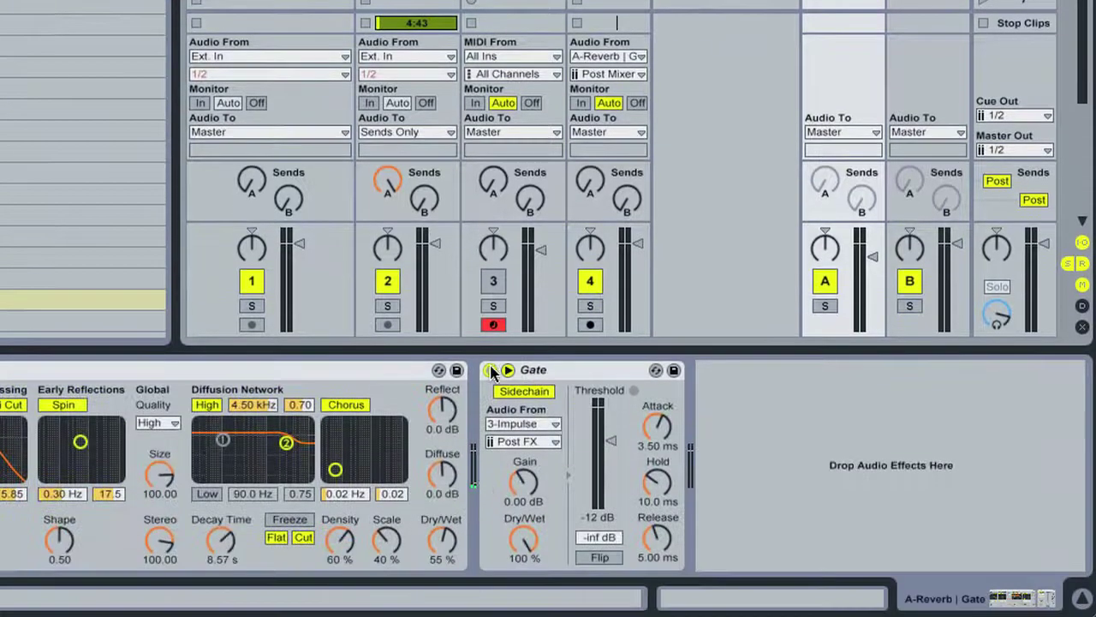
left_click(489, 588)
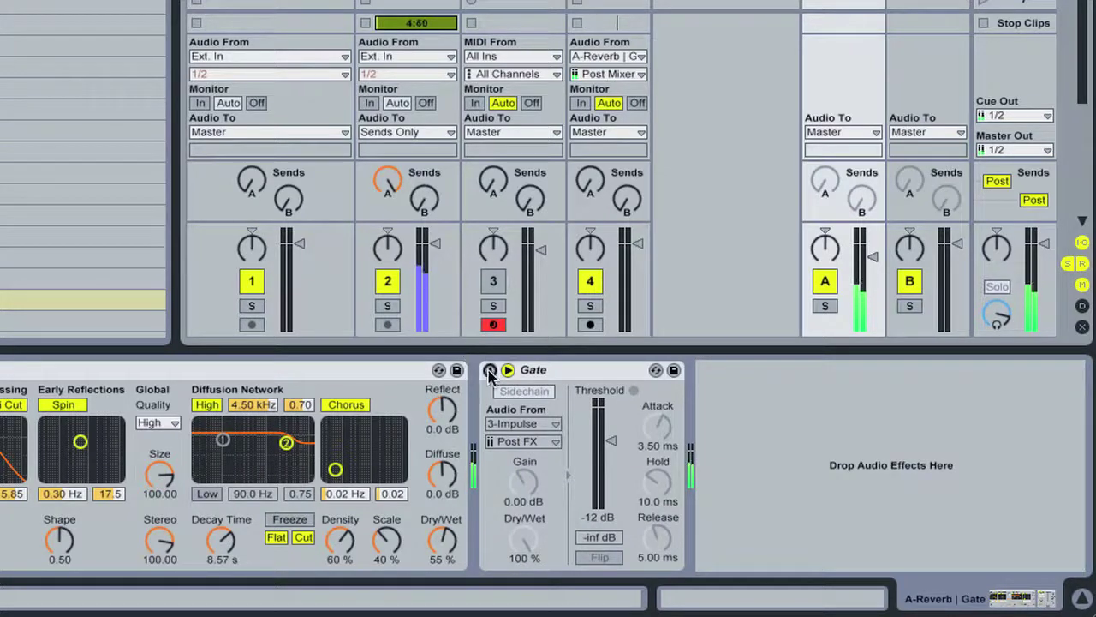
- Reactivate the Gate on return A and show the Impulse clip's notes
left_click(486, 374)
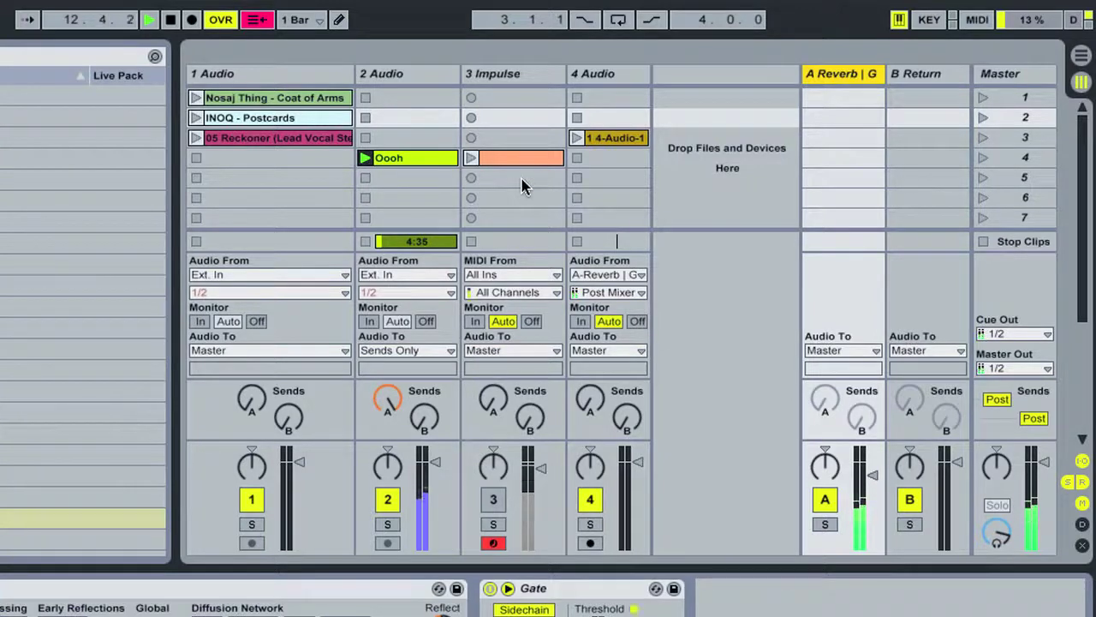
left_click(508, 165)
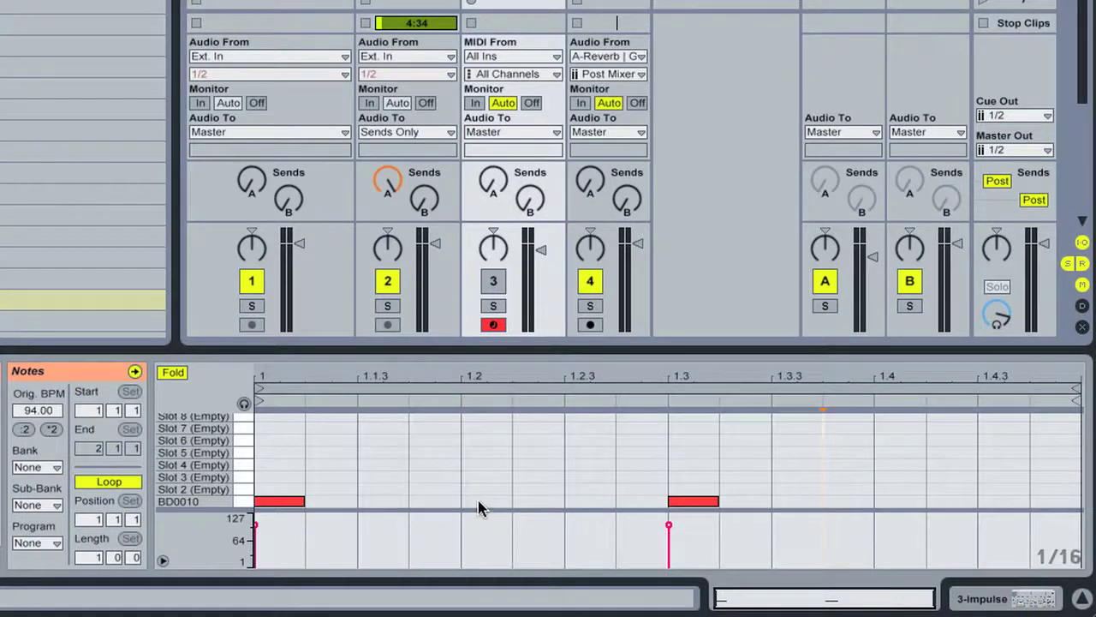
- Add BD0010 kicks at 1.1.4 and 1.3.4 to the Impulse clip and launch it
double_click(479, 502)
left_click_drag(483, 504, 460, 508)
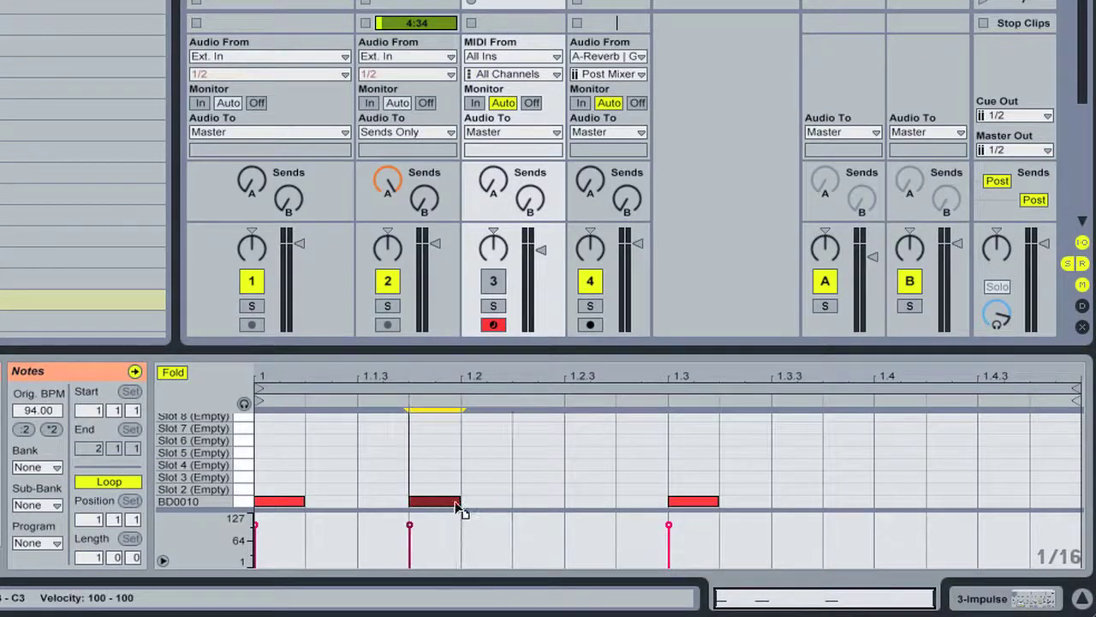
double_click(863, 501)
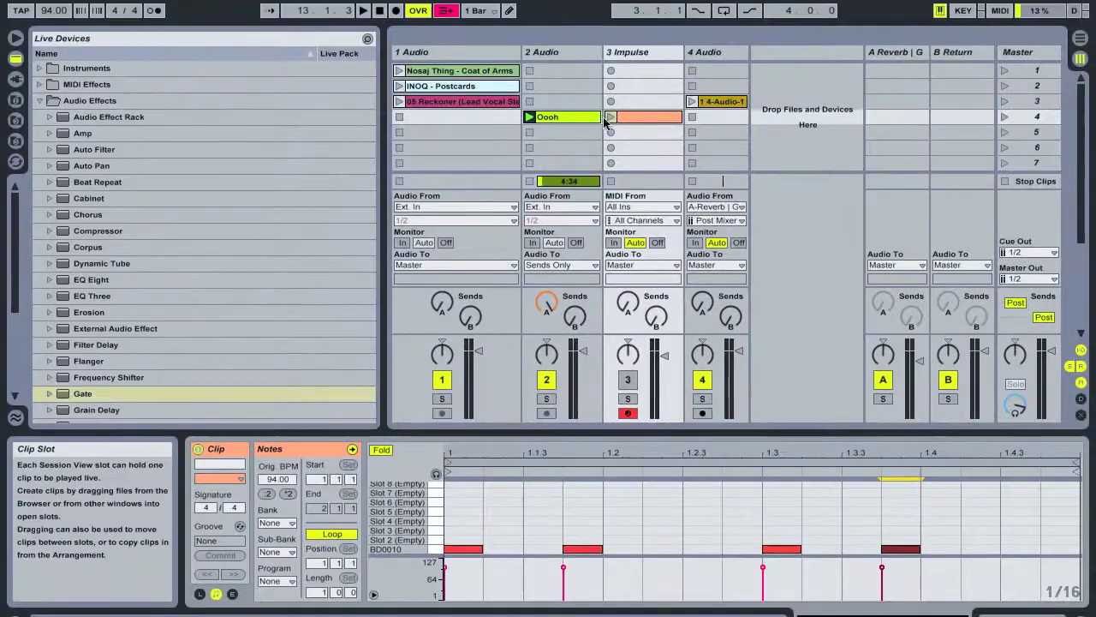
left_click(609, 117)
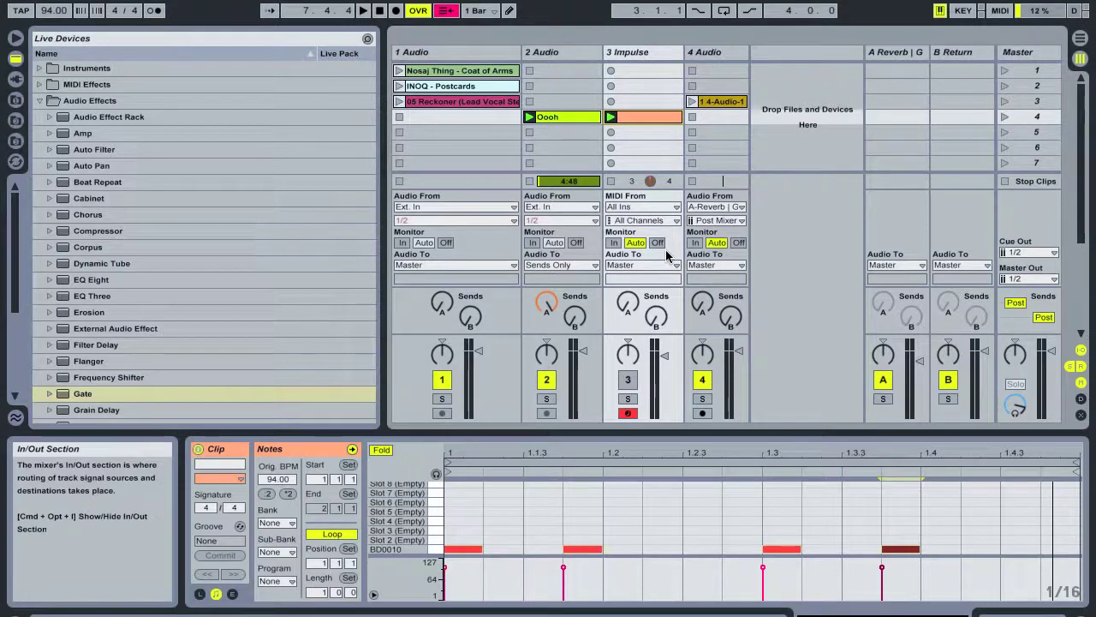
- Stop all playing clips, then launch the Nosaj Thing - Coat of Arms clip
left_click(1005, 181)
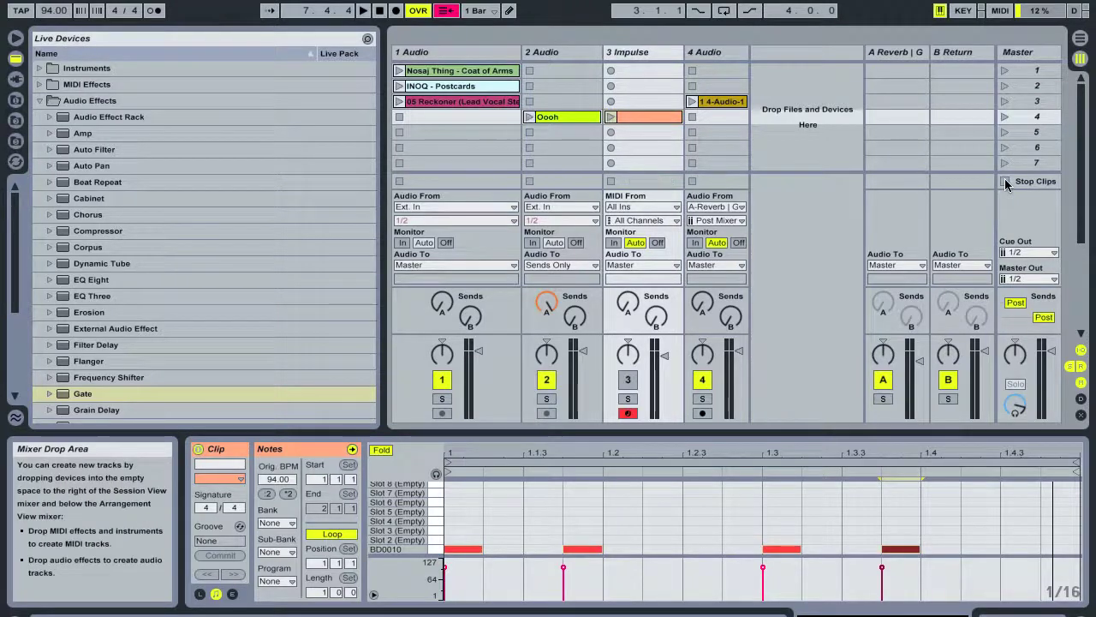
left_click(399, 71)
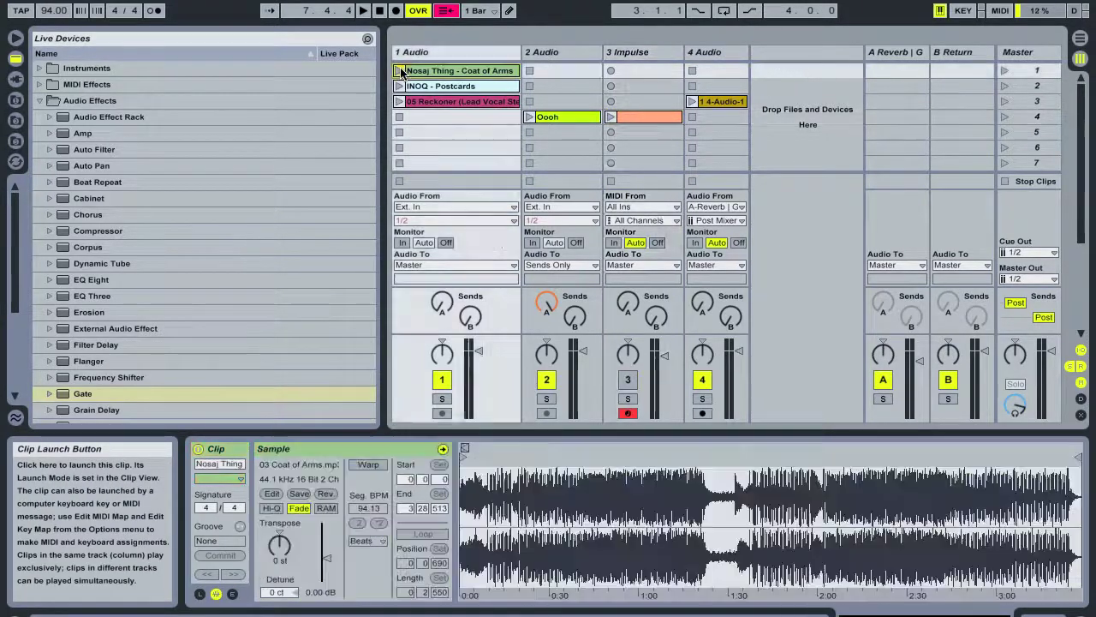